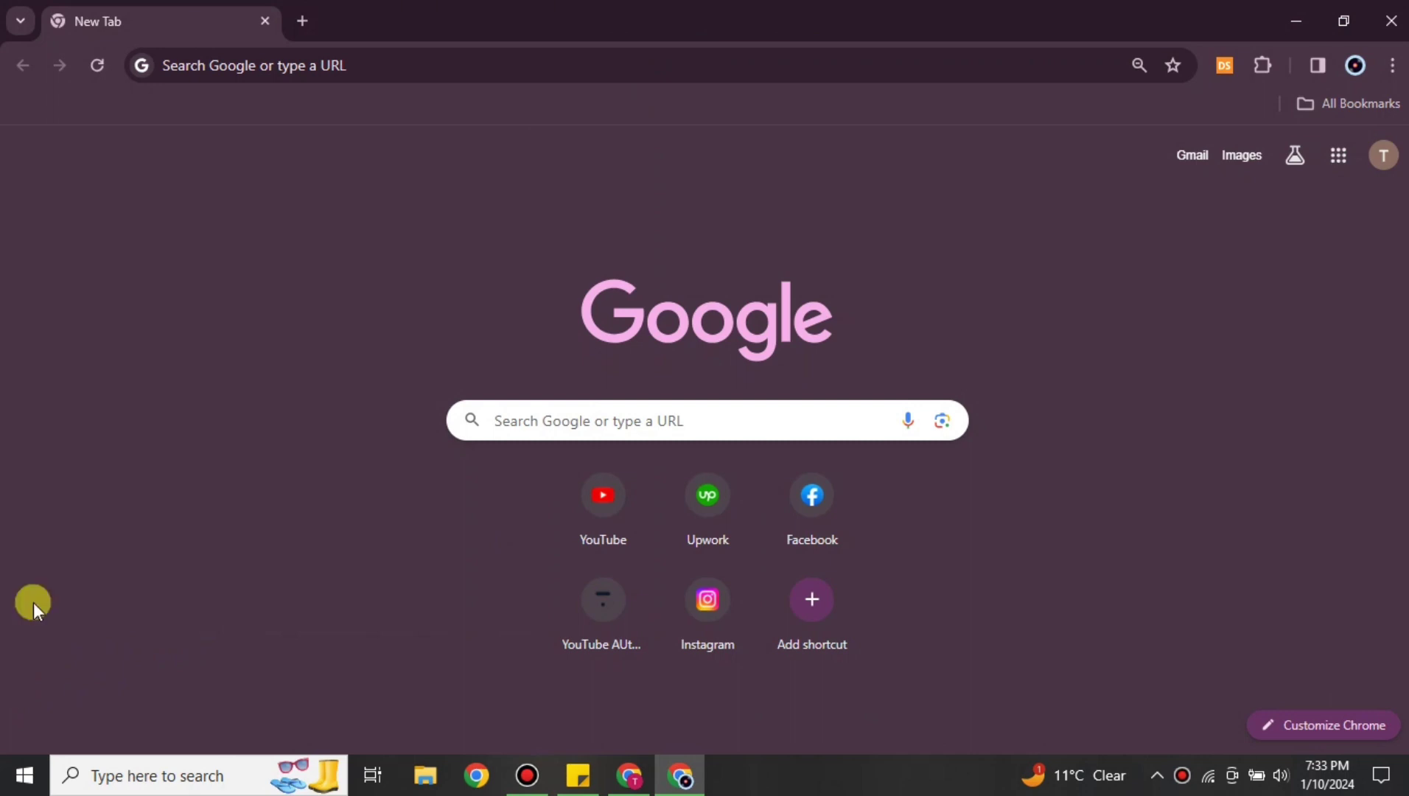
# Step: Search Google for 'jira' and open Atlassian's Jira Software product page
pyautogui.click(412, 64)
pyautogui.click(384, 114)
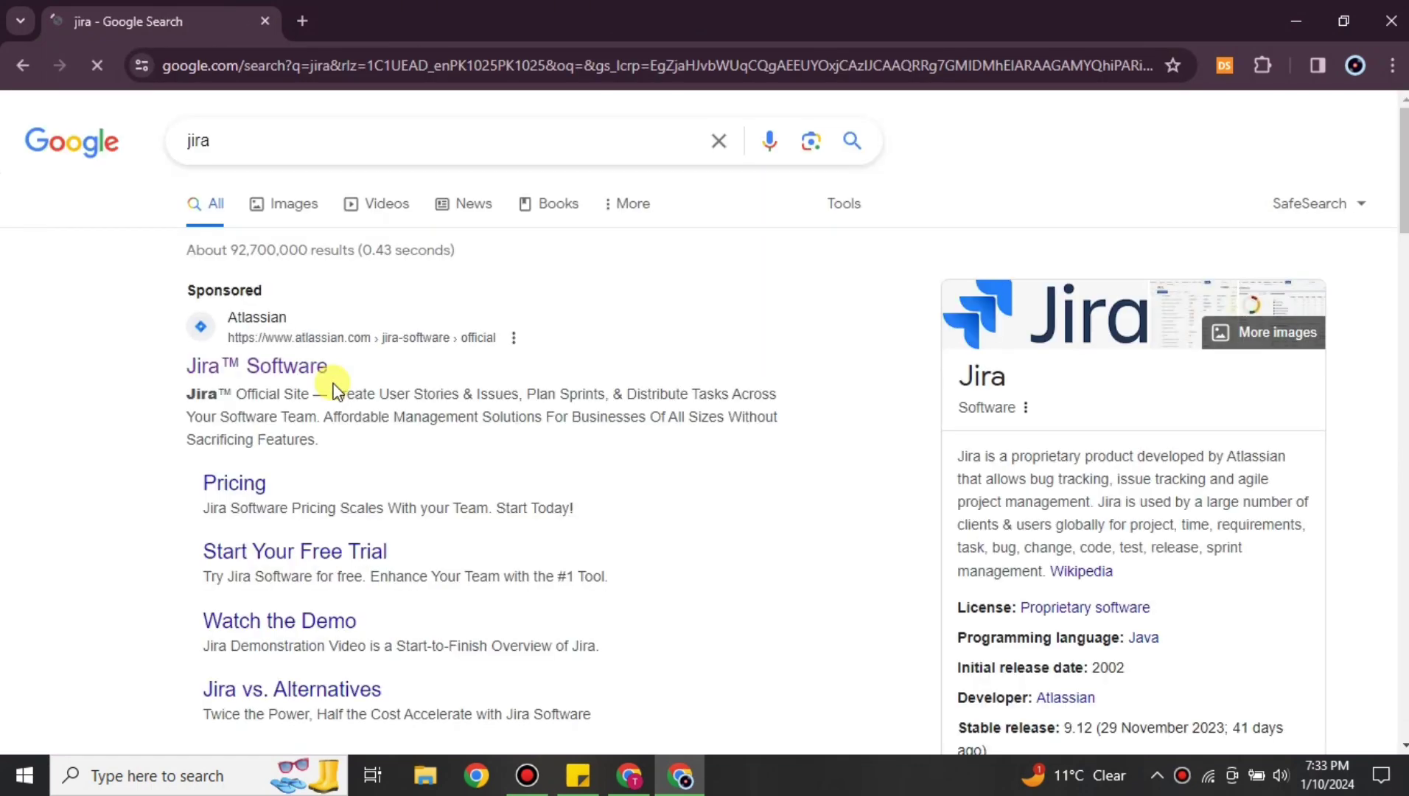
pyautogui.scroll(-7, 332, 391)
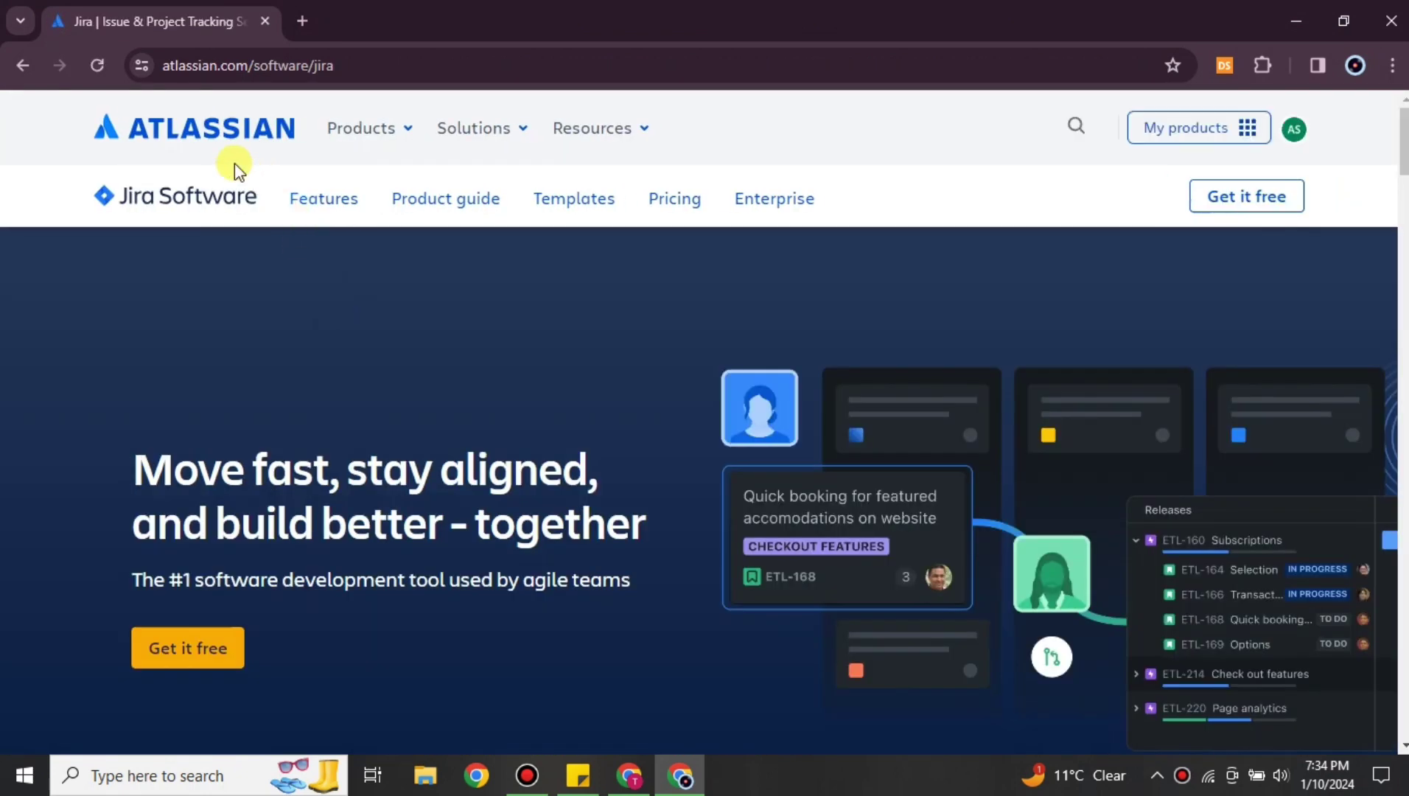
# Step: Switch from the Atlassian website to your own Jira Software site's Projects page via My products
pyautogui.click(416, 137)
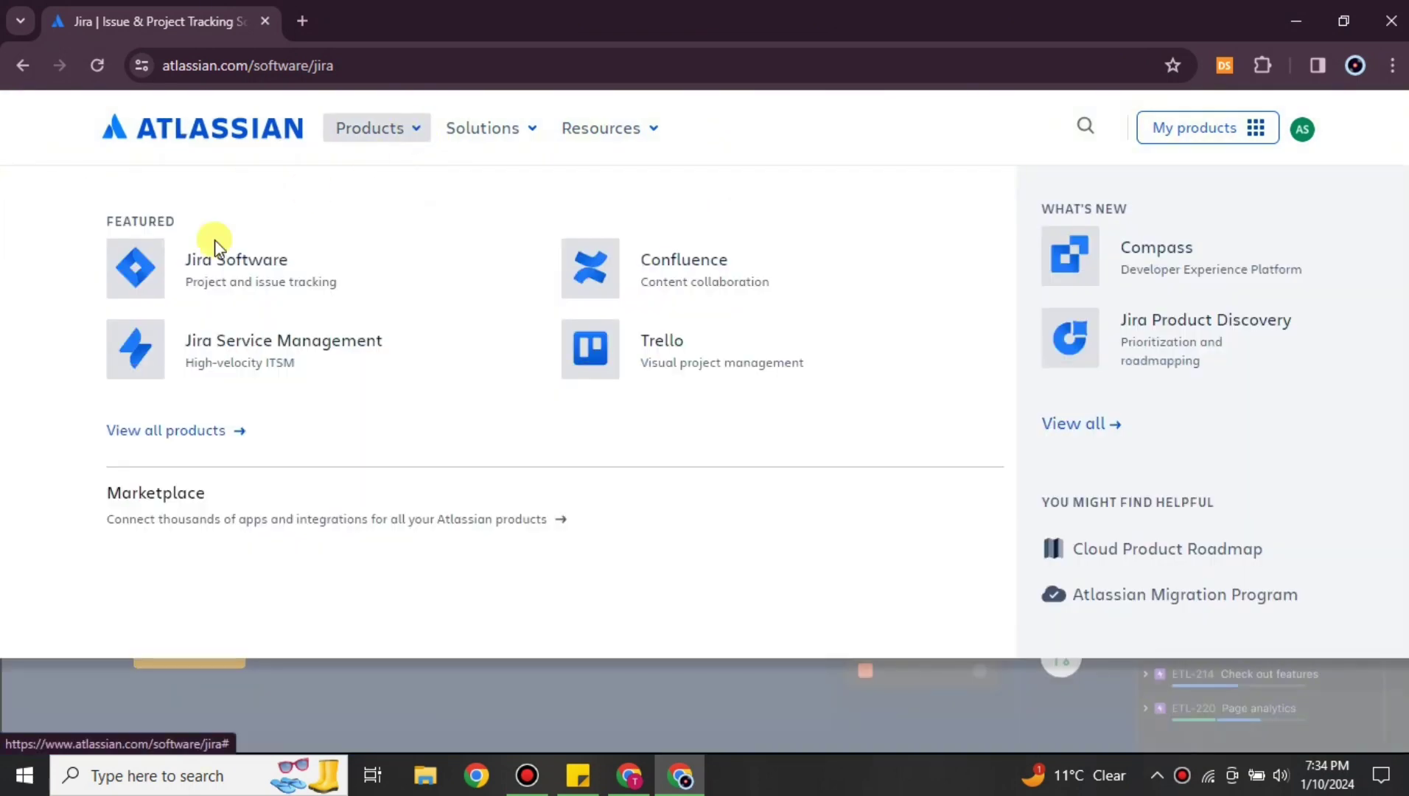
pyautogui.click(422, 136)
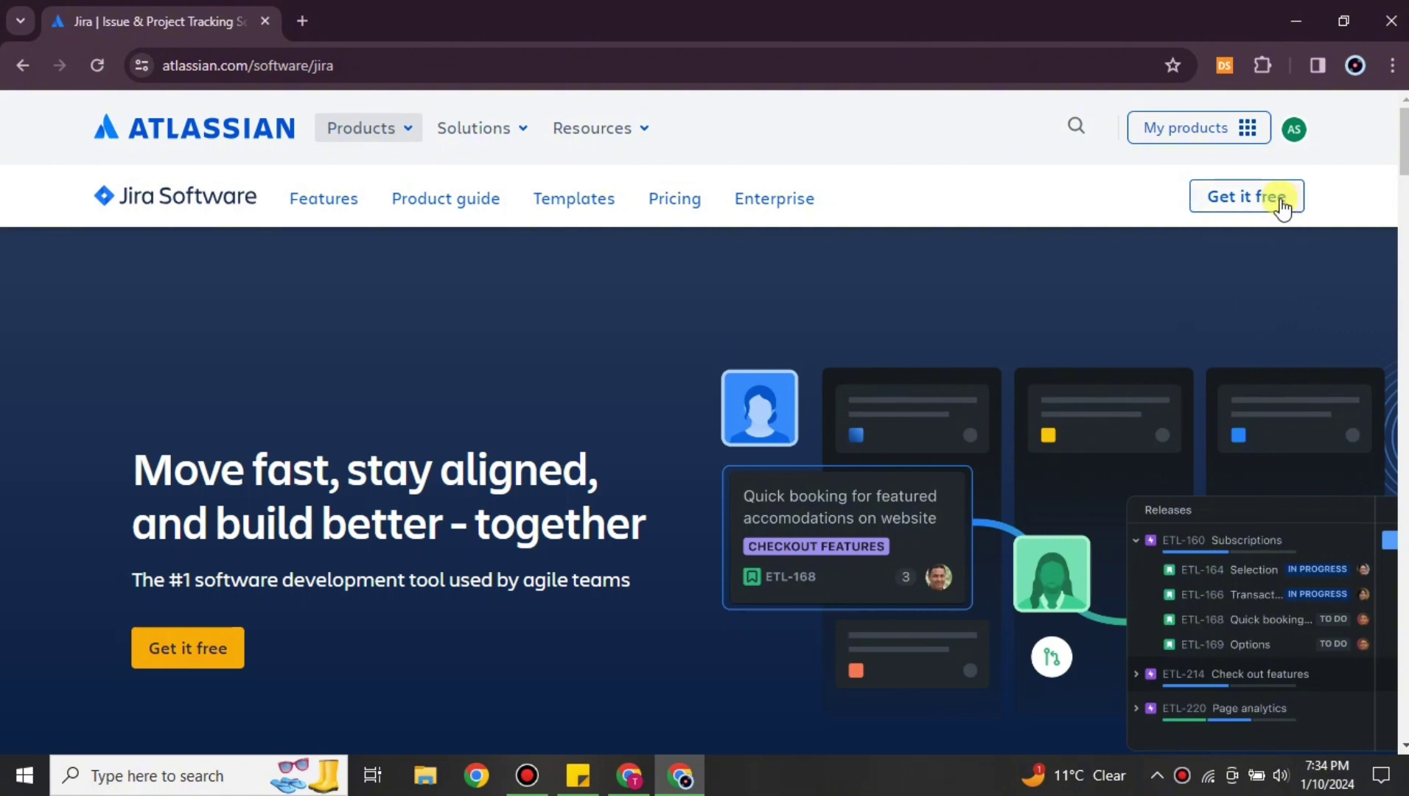
pyautogui.click(1214, 135)
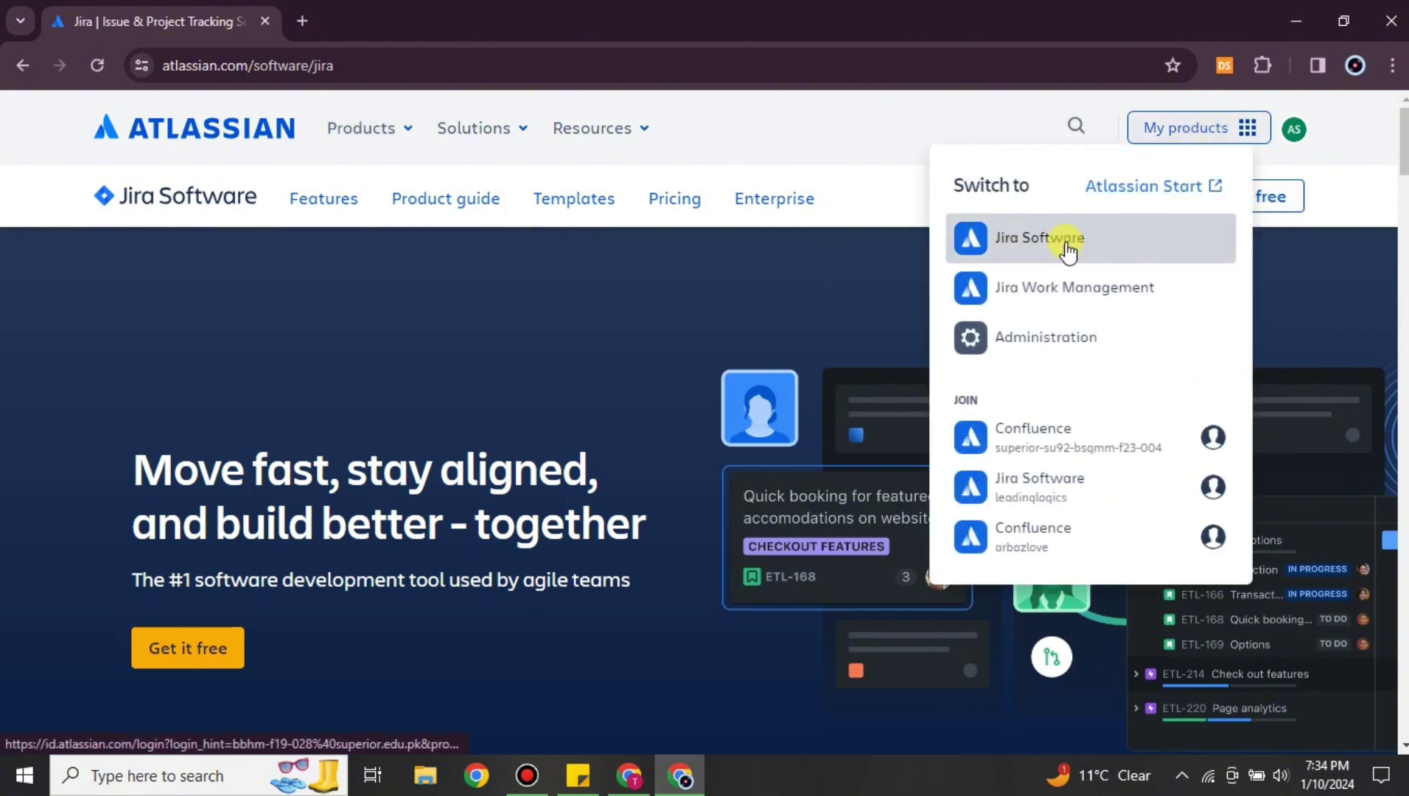
pyautogui.click(1069, 250)
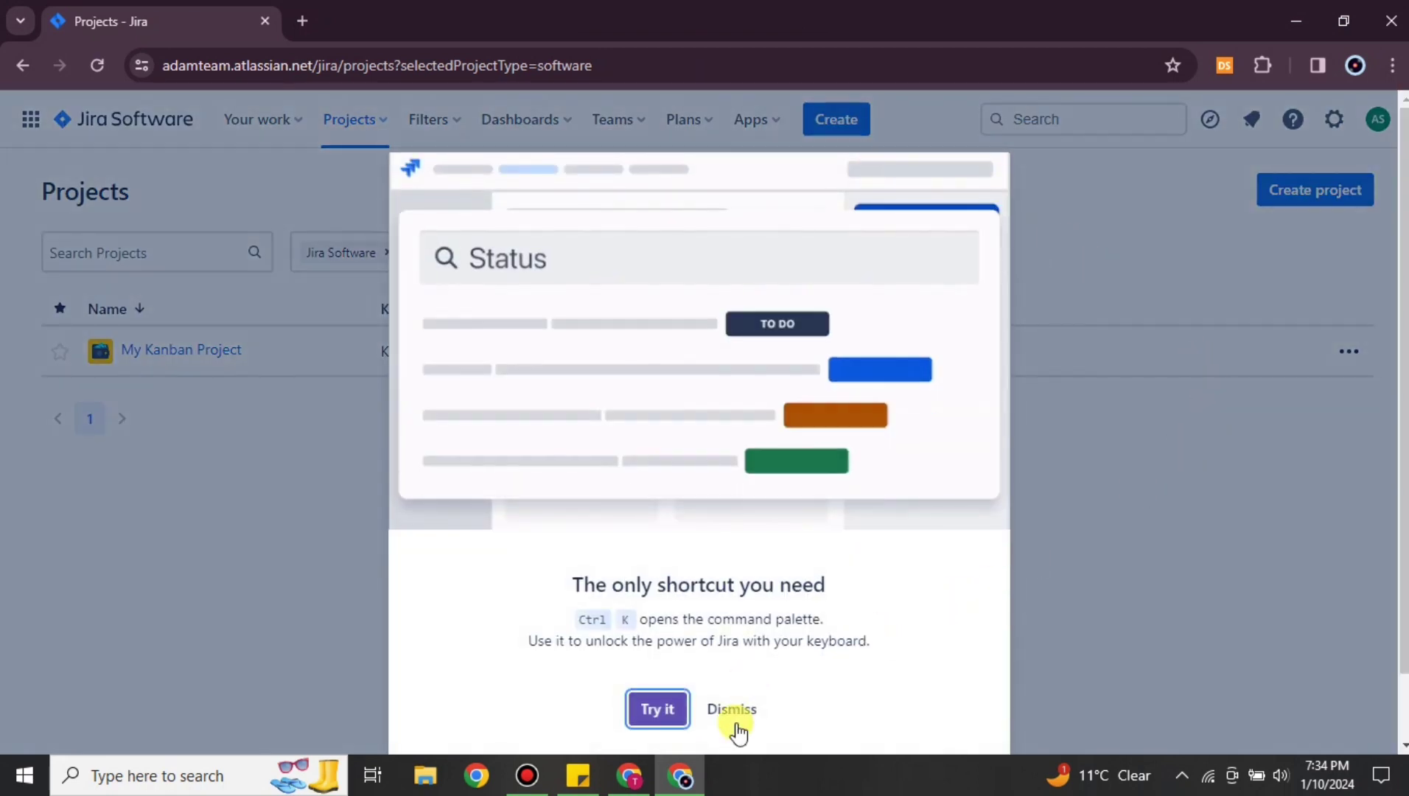
# Step: Dismiss the keyboard shortcut tip and open the KAN board of My Kanban Project
pyautogui.click(732, 708)
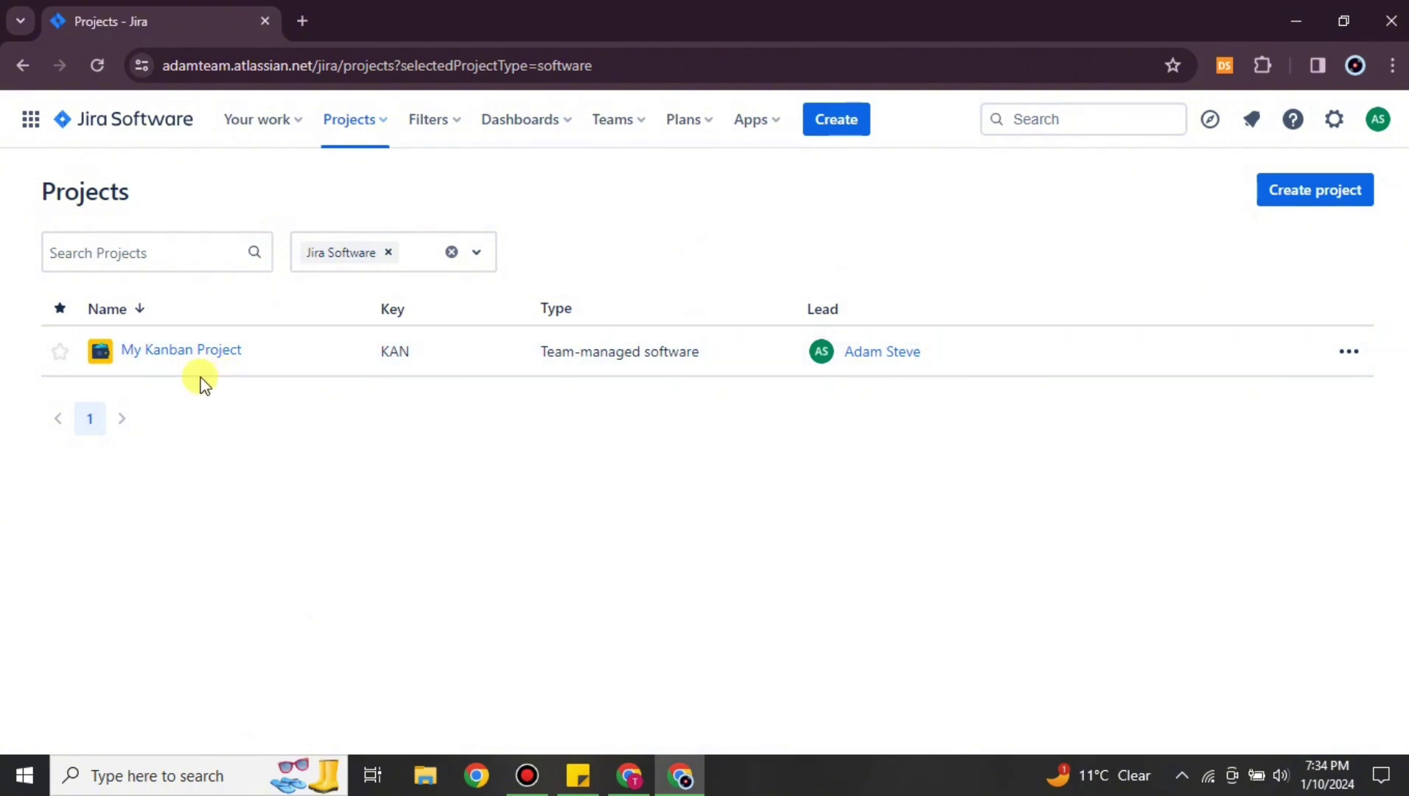
pyautogui.click(194, 350)
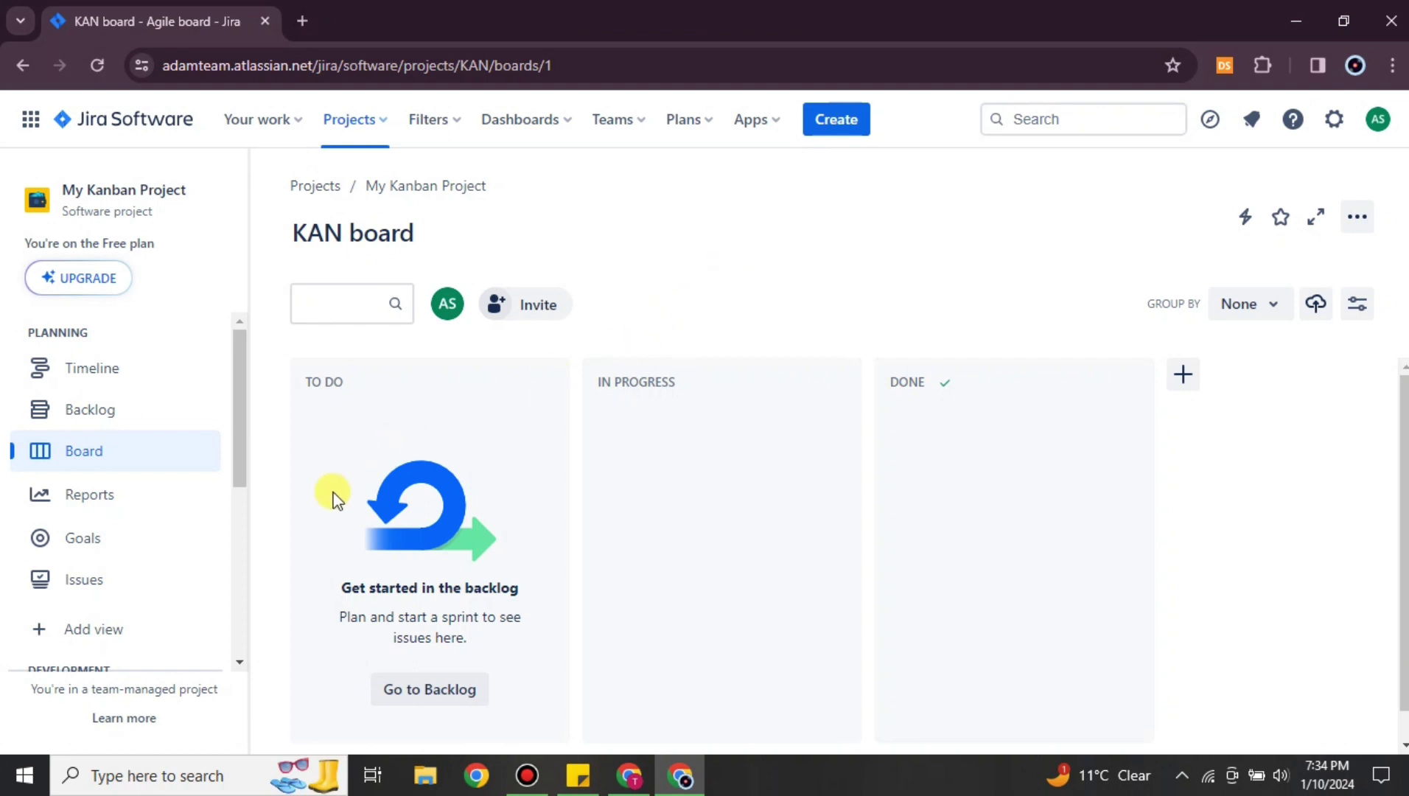
pyautogui.scroll(-5, 144, 542)
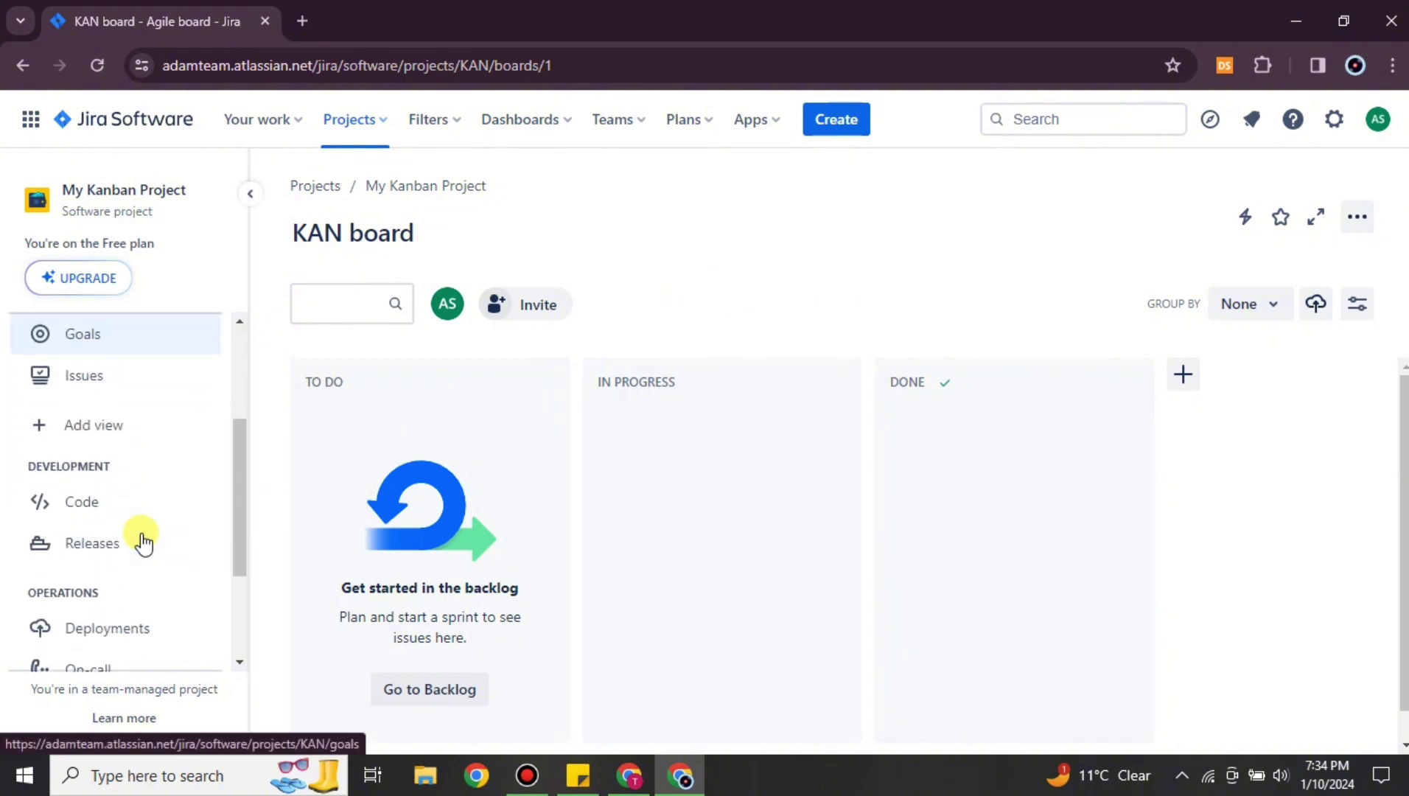
pyautogui.scroll(5, 190, 581)
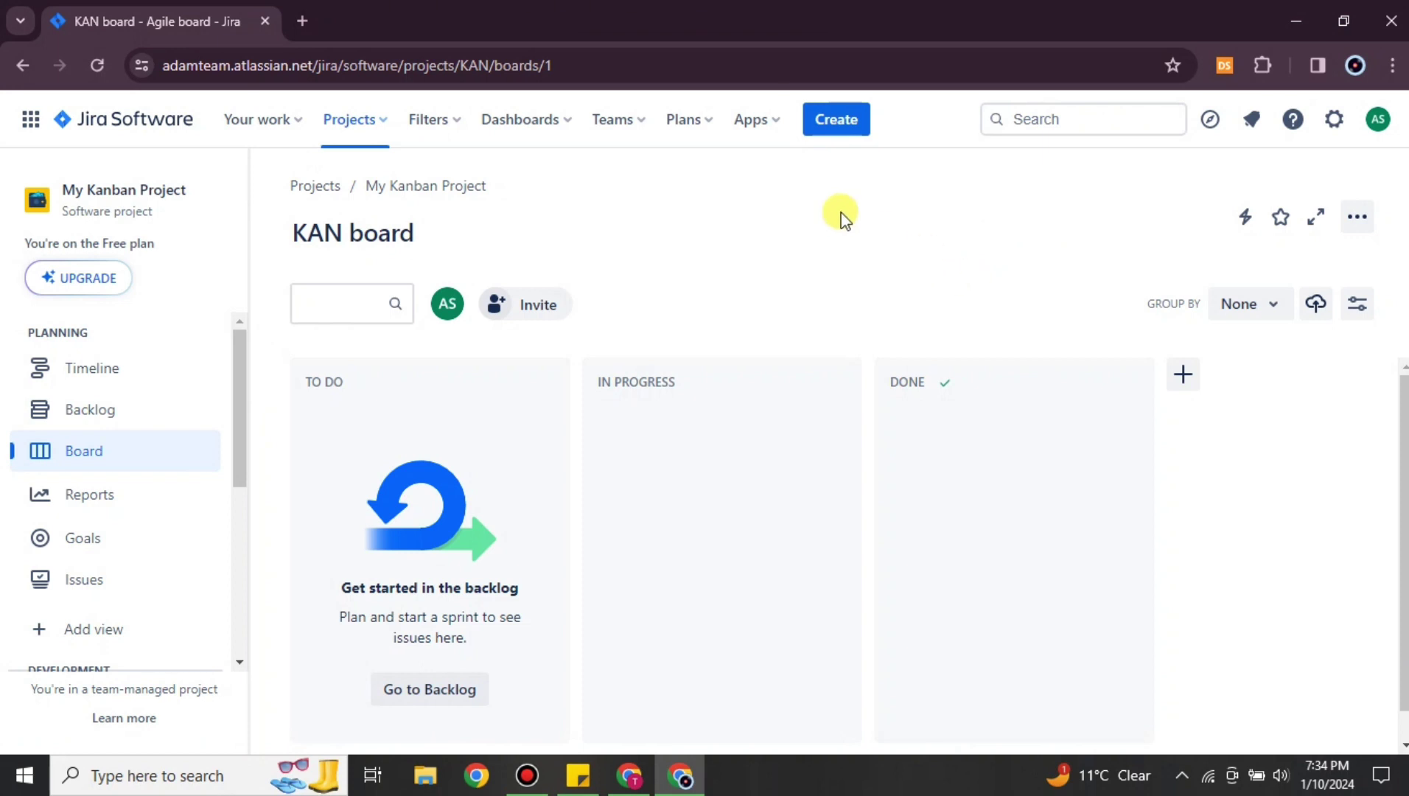
pyautogui.click(772, 121)
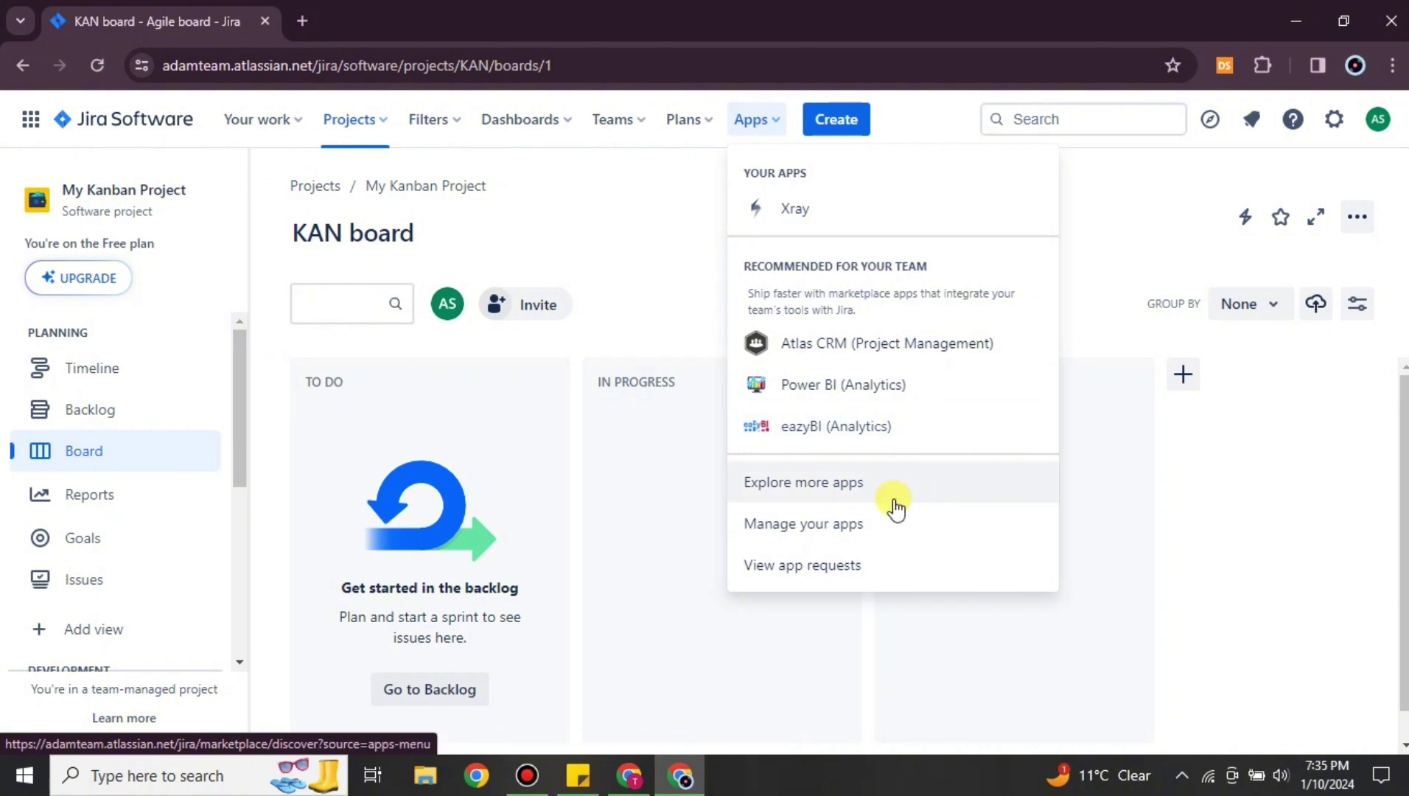
# Step: Find 'xray' in the app Marketplace and open the already-added Xray Test Management for Jira
pyautogui.click(768, 487)
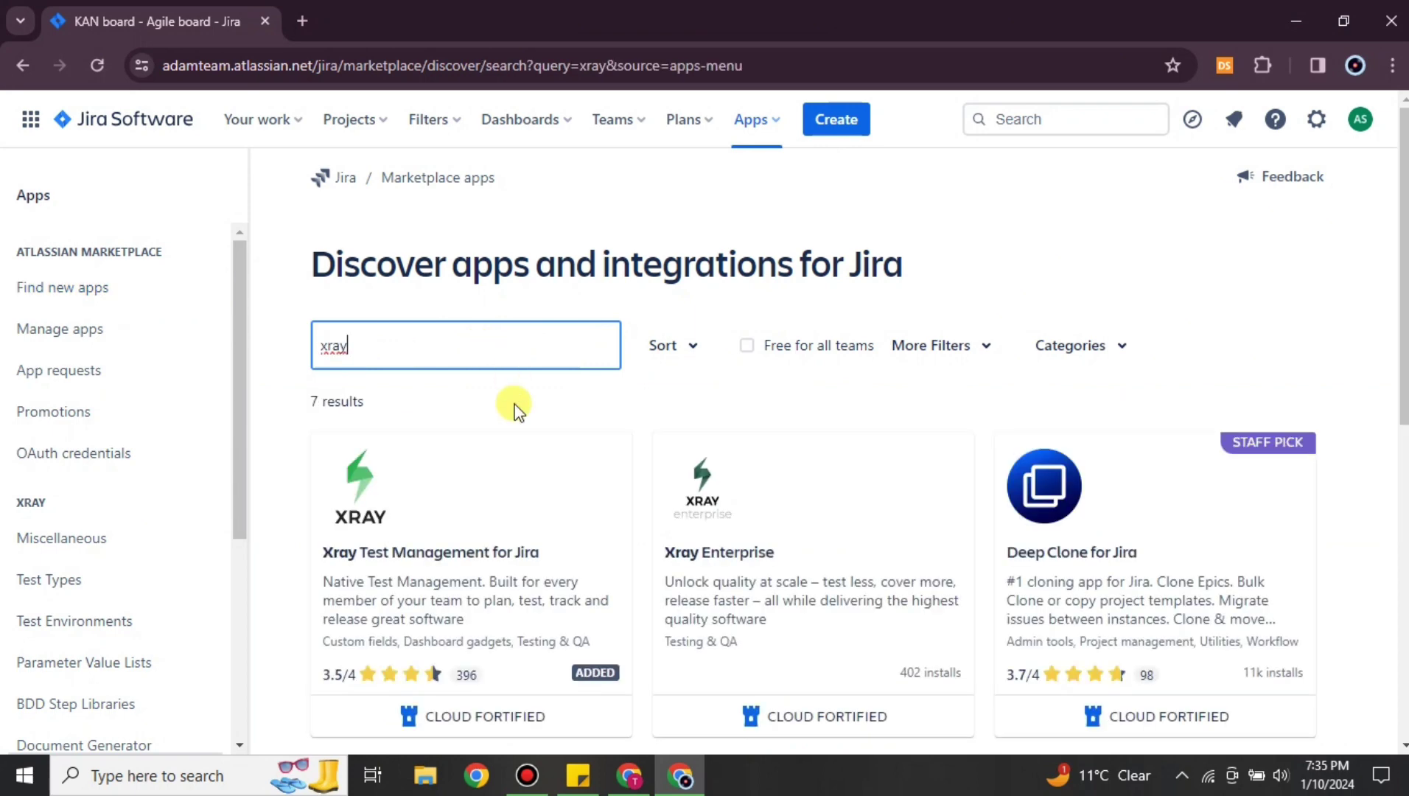
pyautogui.scroll(-1, 487, 398)
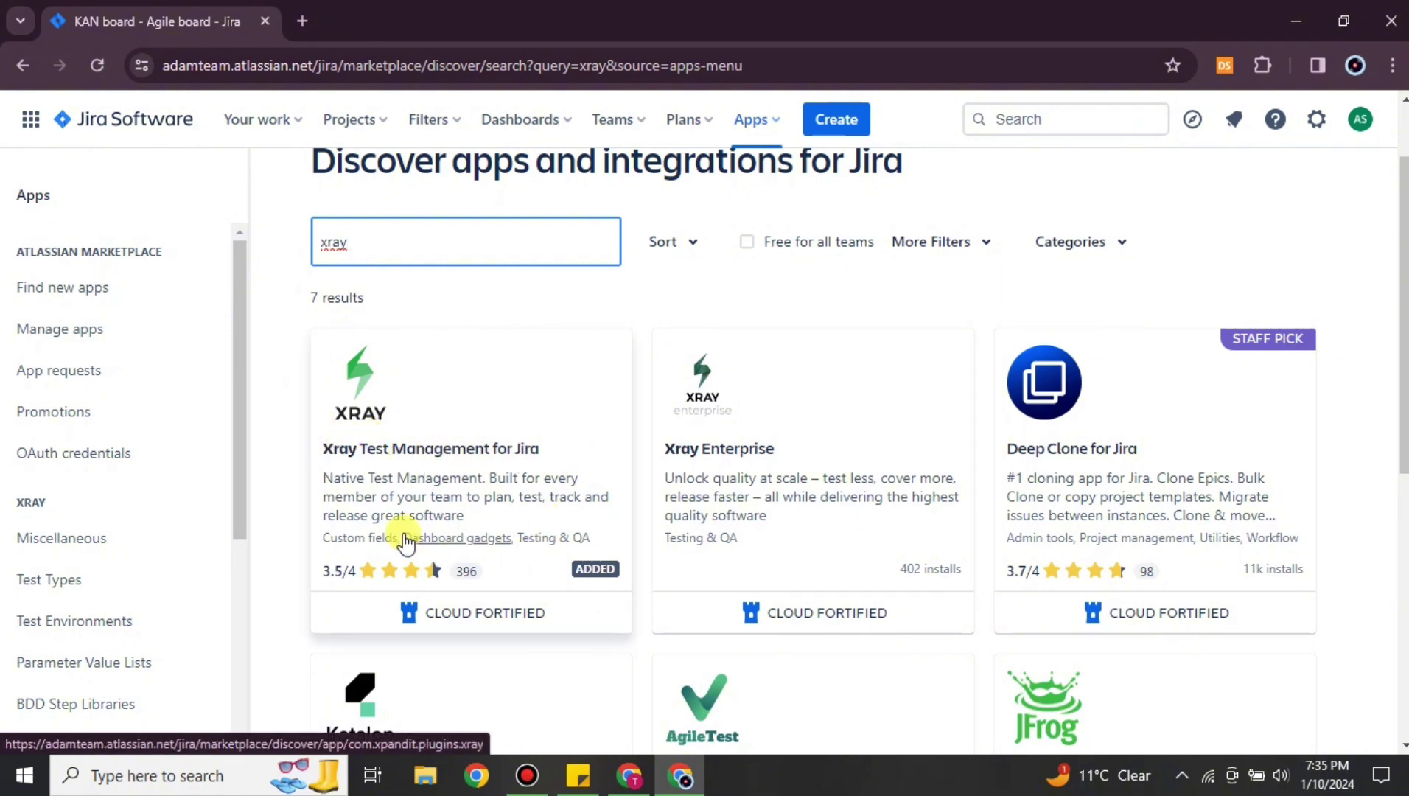
pyautogui.click(417, 407)
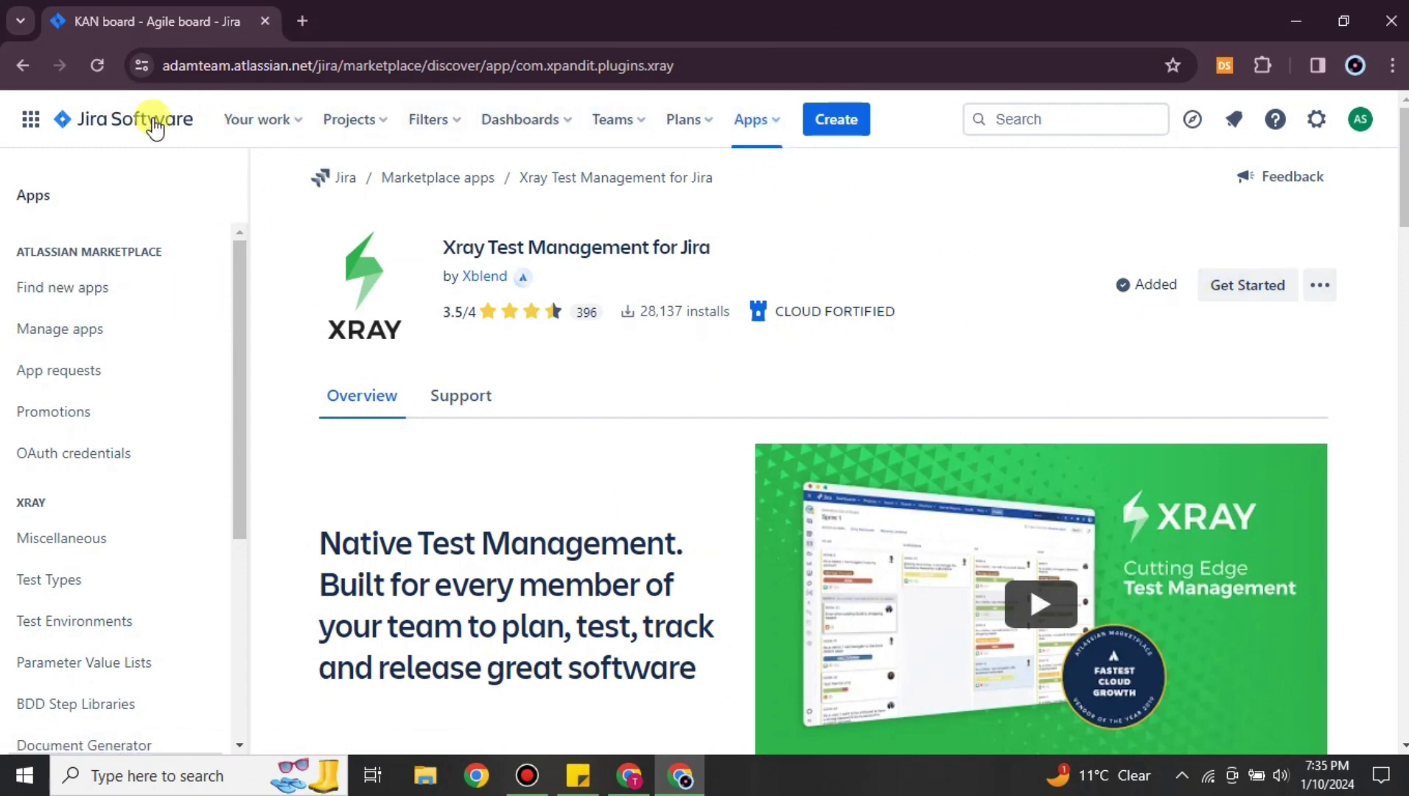
# Step: Return to the My Kanban Project board and open Xray's Test Case Importer
pyautogui.click(352, 120)
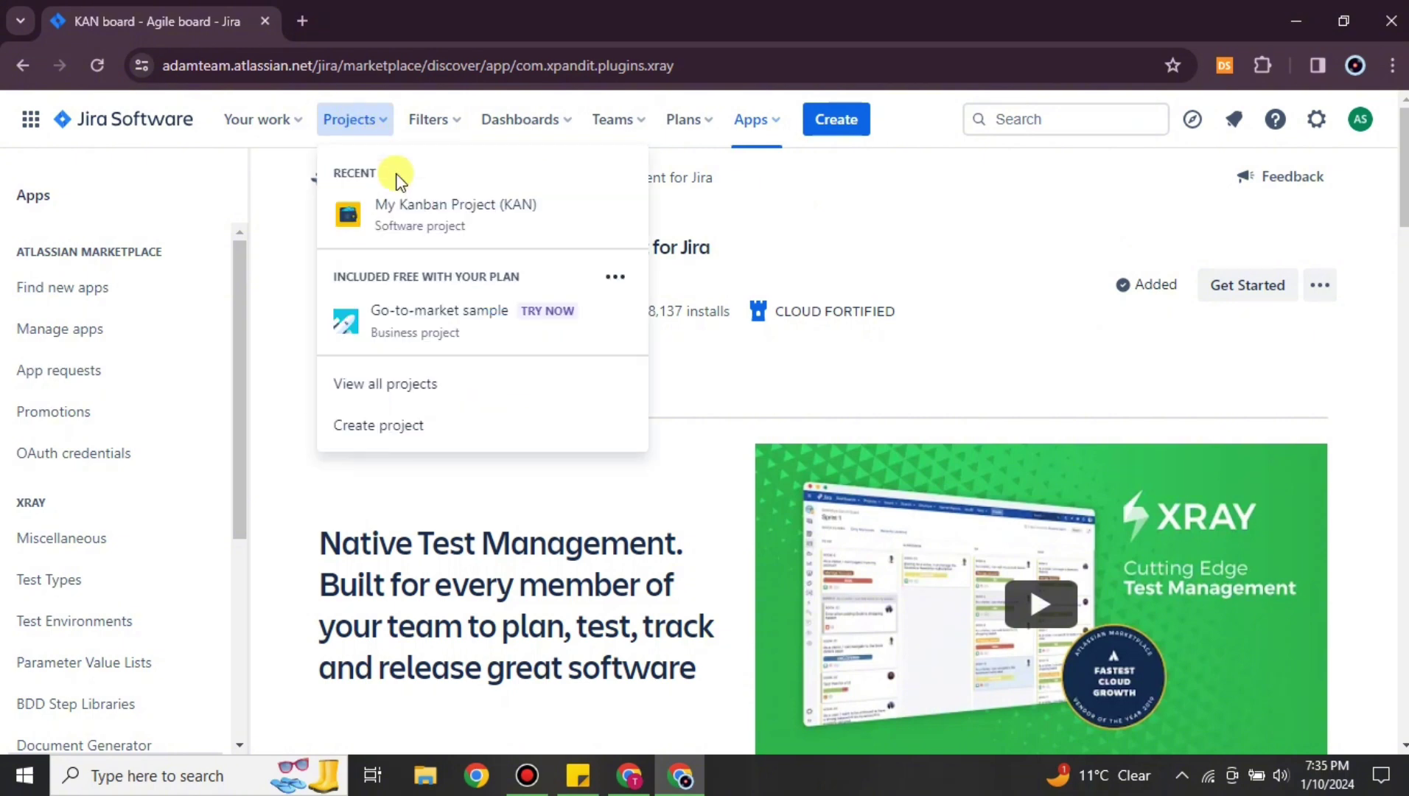
pyautogui.click(405, 217)
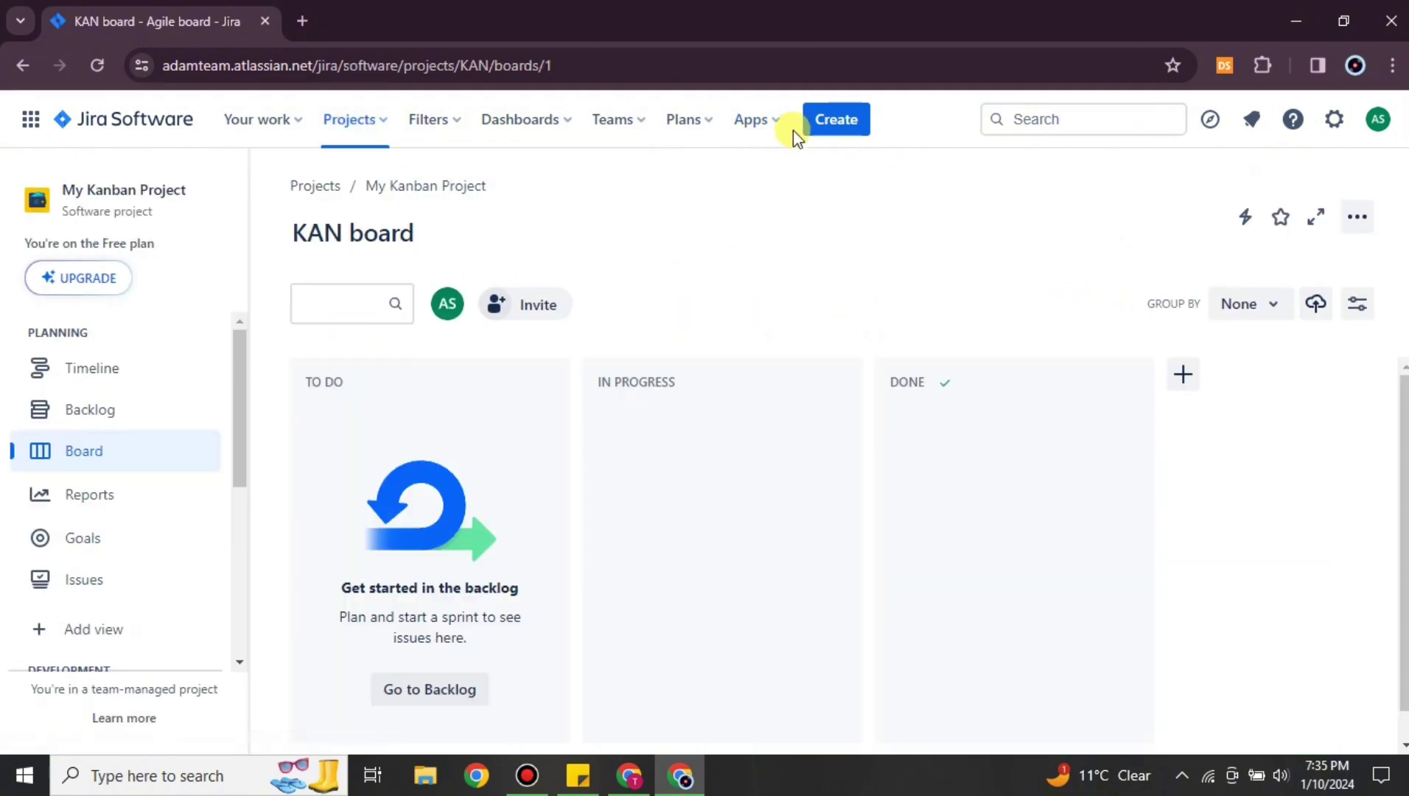
pyautogui.click(752, 124)
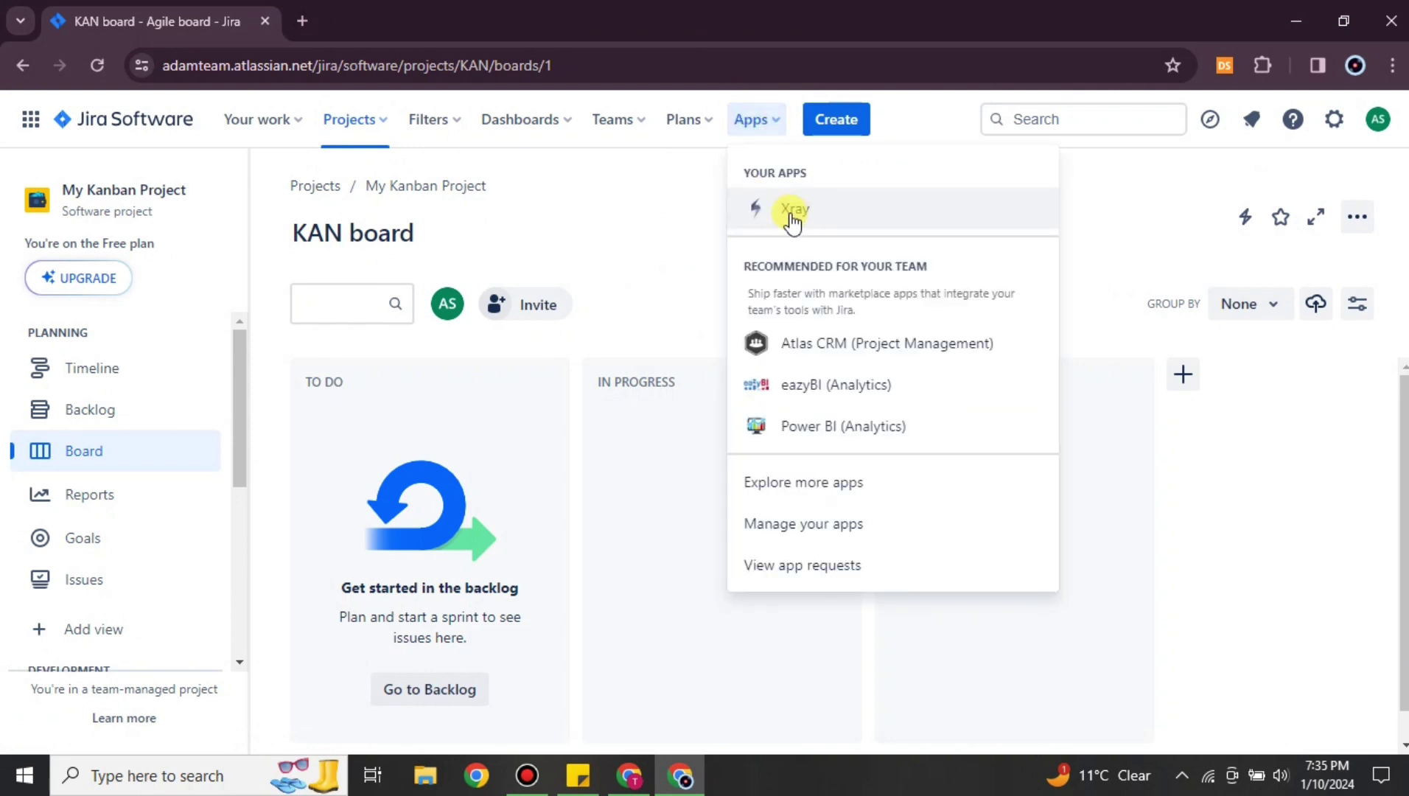
pyautogui.click(828, 213)
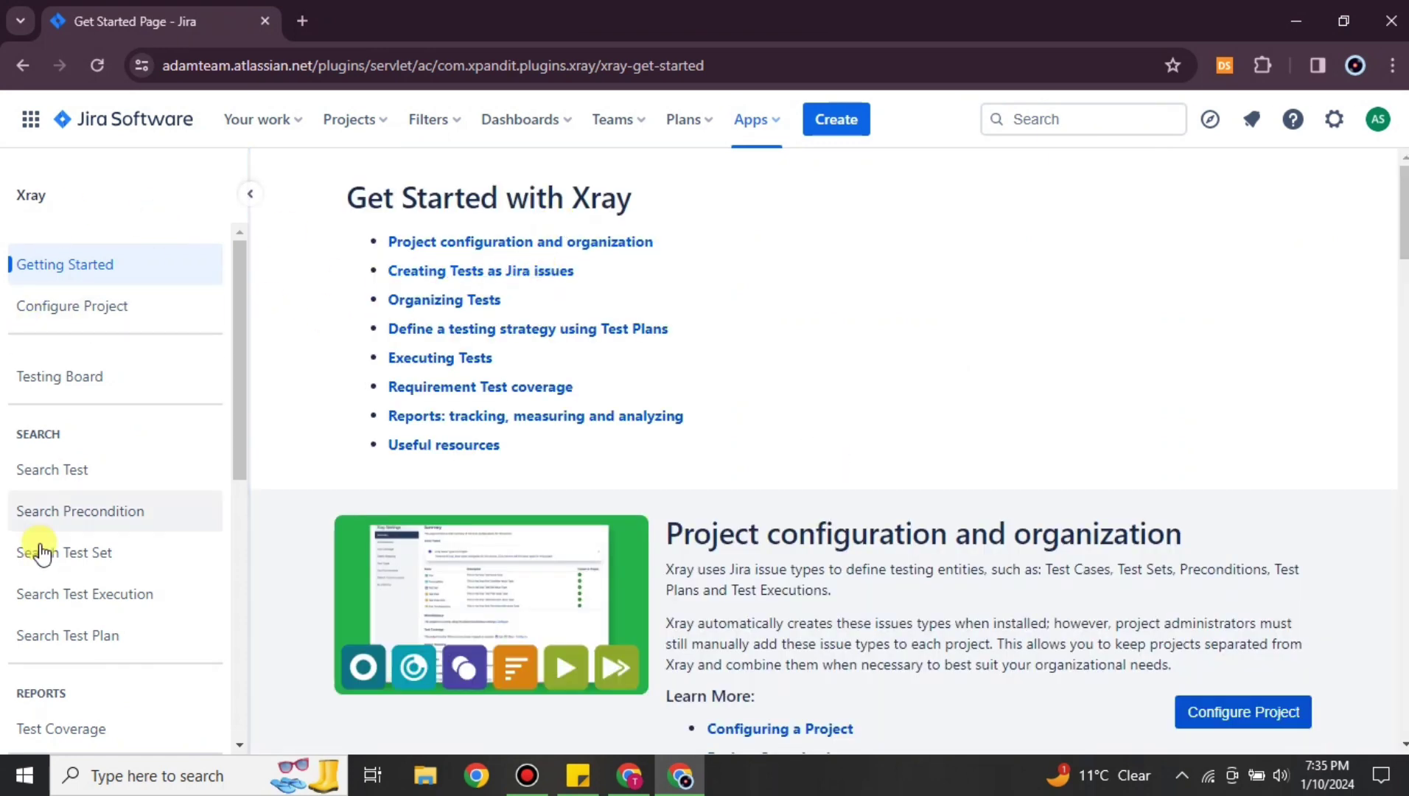
pyautogui.moveTo(243, 298); pyautogui.dragTo(218, 583)
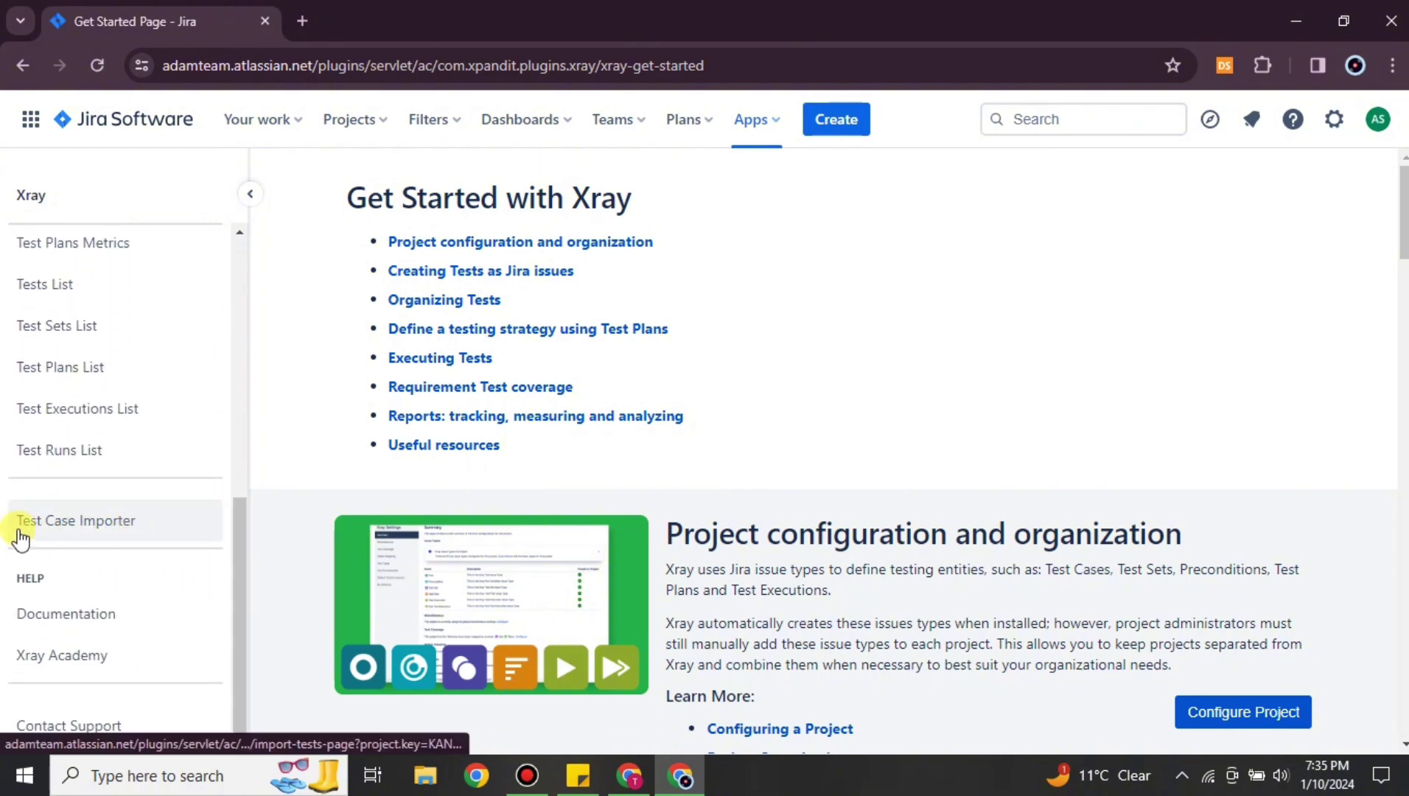
pyautogui.click(76, 530)
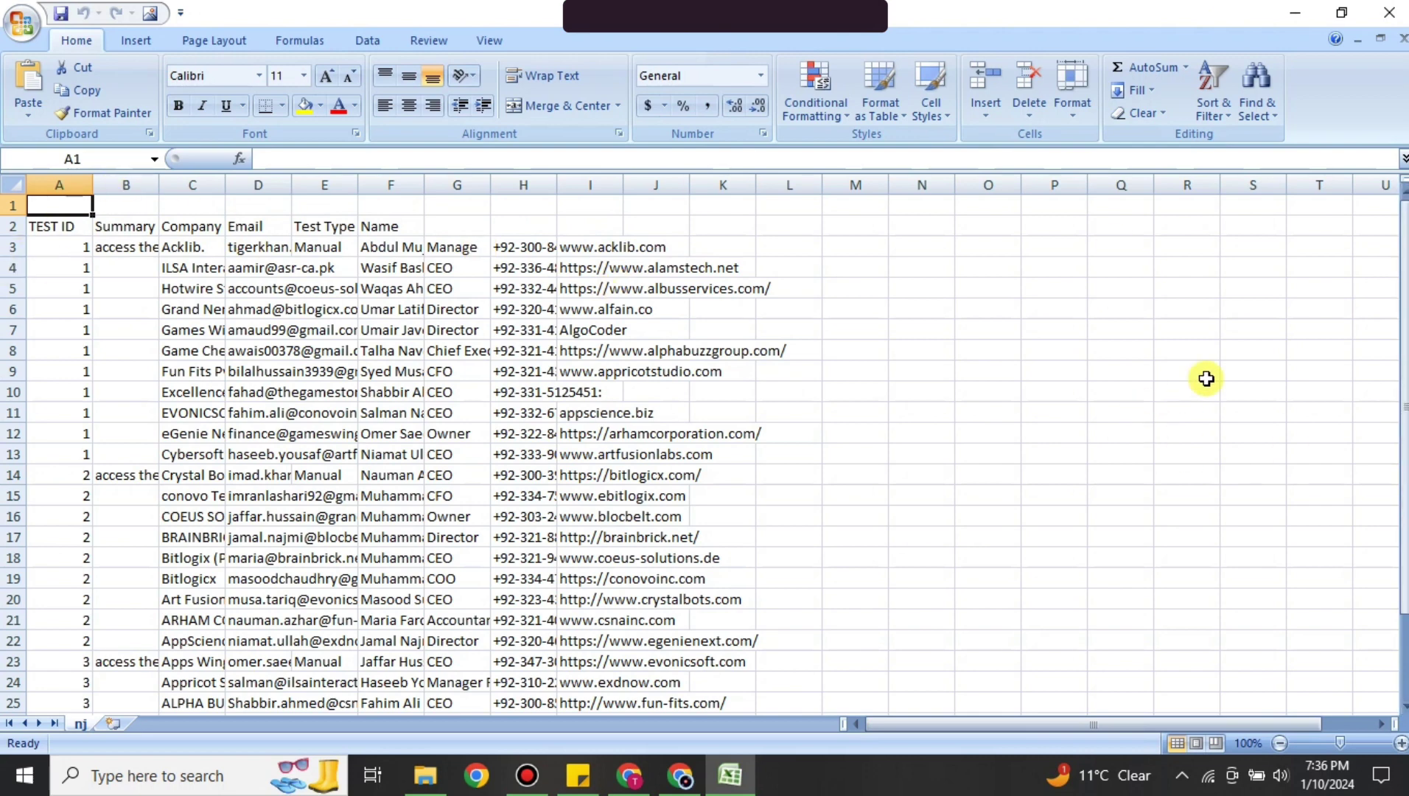
# Step: Save the Excel sheet as 'nj' in CSV (Comma delimited) format in the decstop folder
pyautogui.click(20, 26)
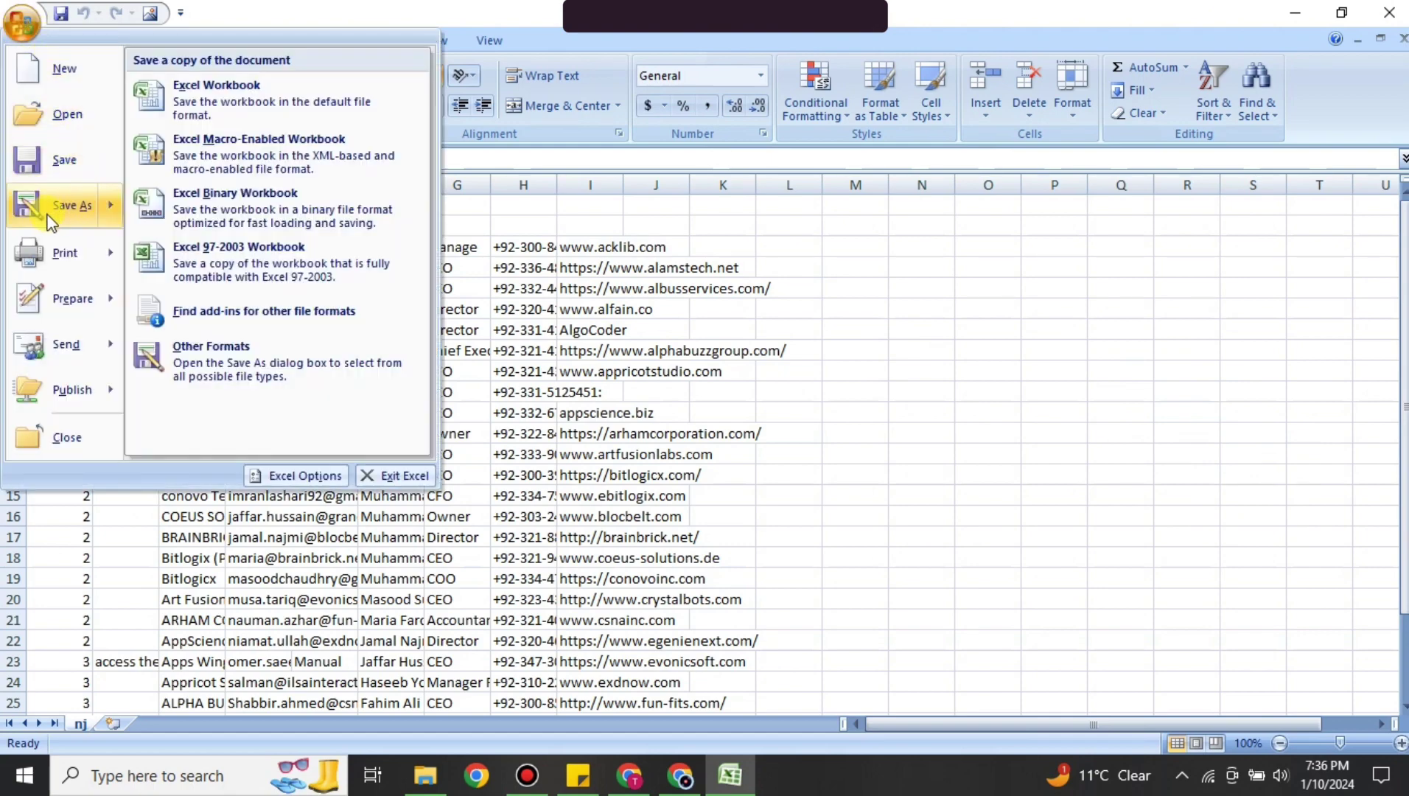
pyautogui.click(49, 198)
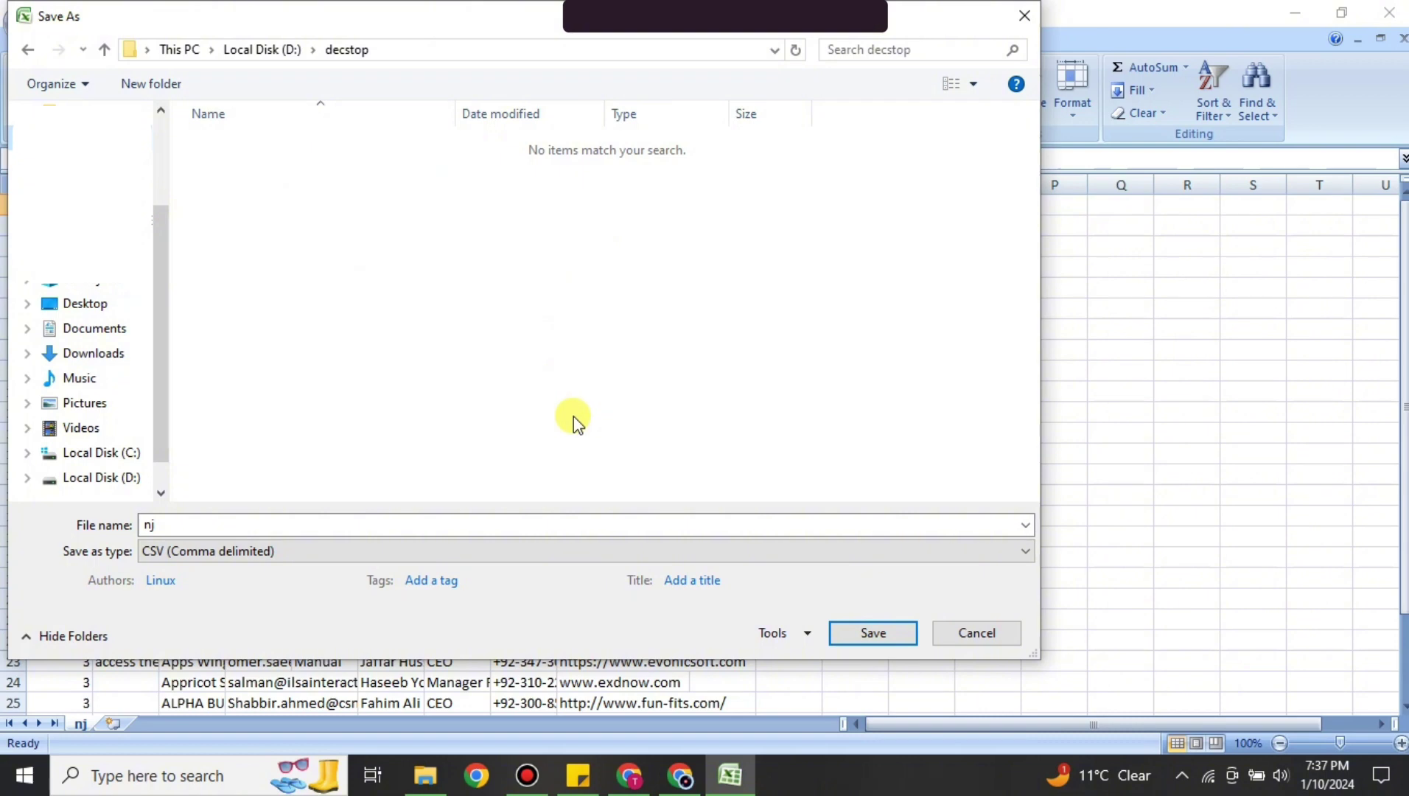
pyautogui.click(234, 551)
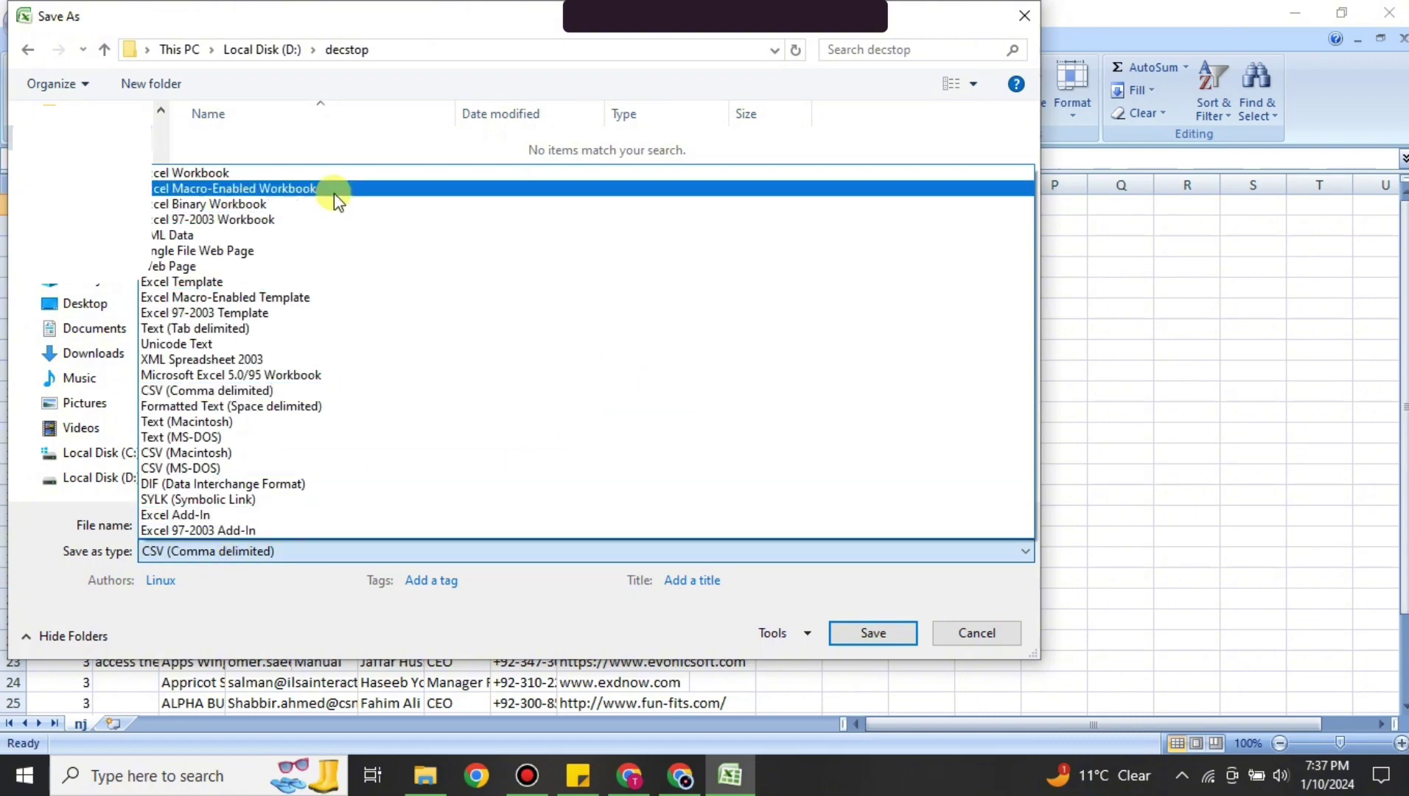
pyautogui.click(155, 394)
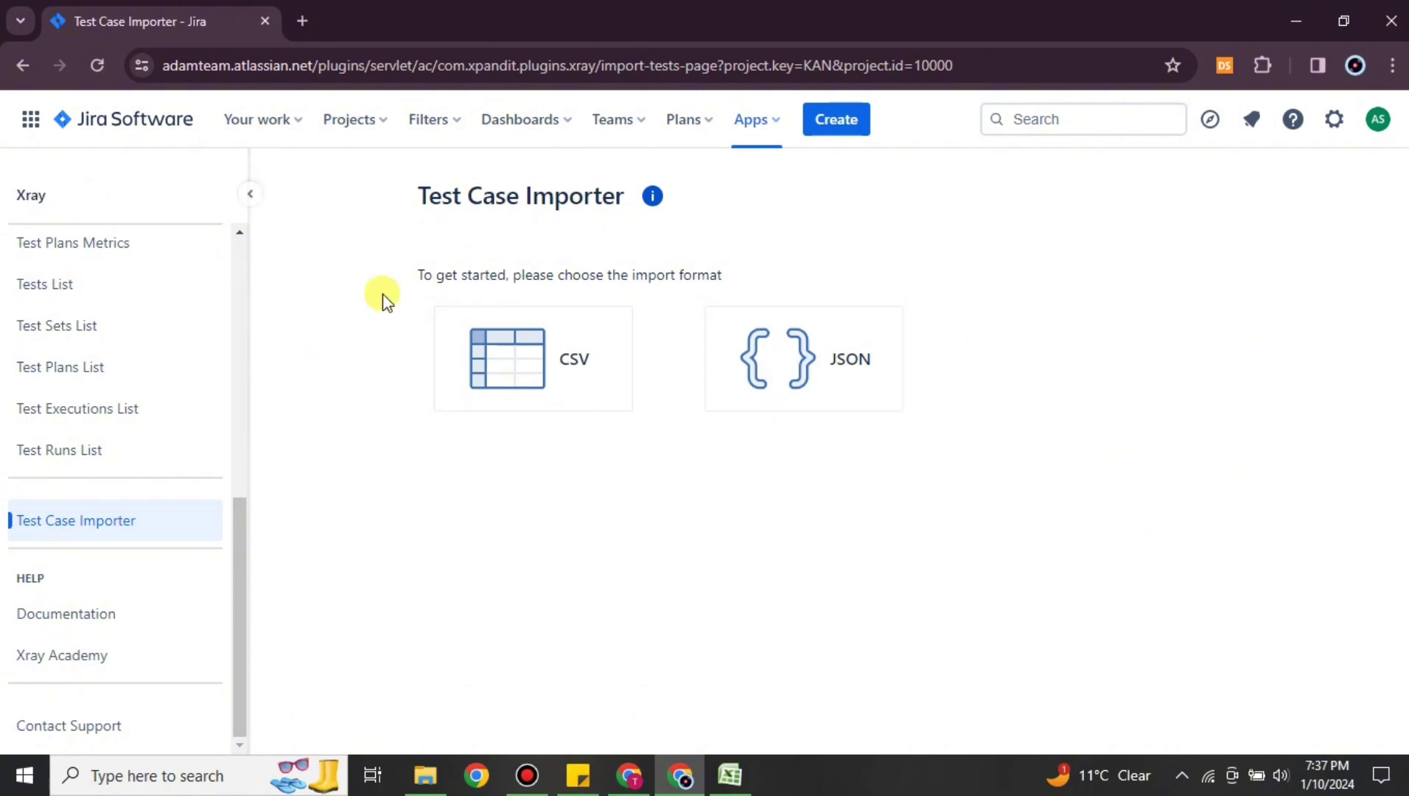
# Step: Choose CSV as the import format and select nj.csv as the file
pyautogui.click(590, 372)
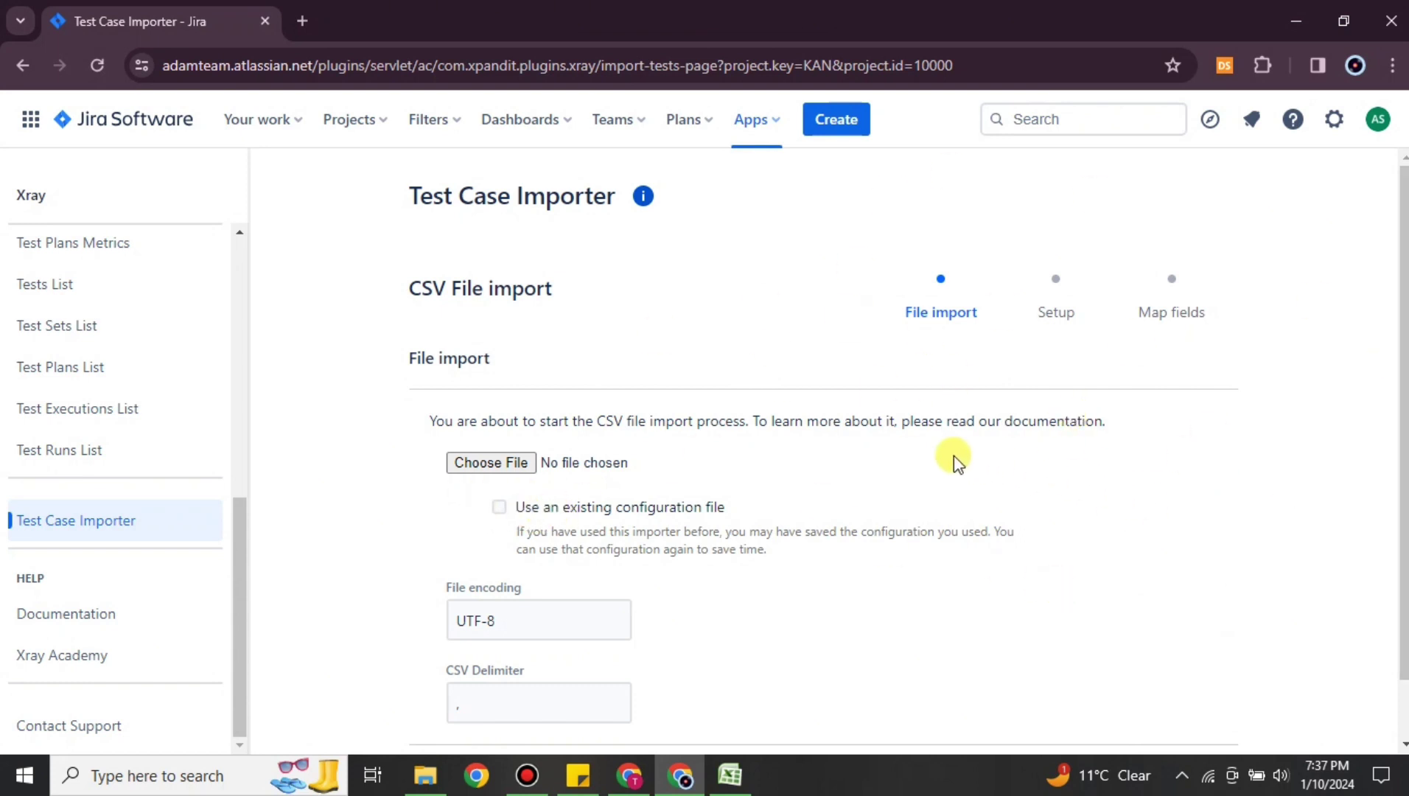
pyautogui.click(462, 463)
pyautogui.scroll(-1, 493, 436)
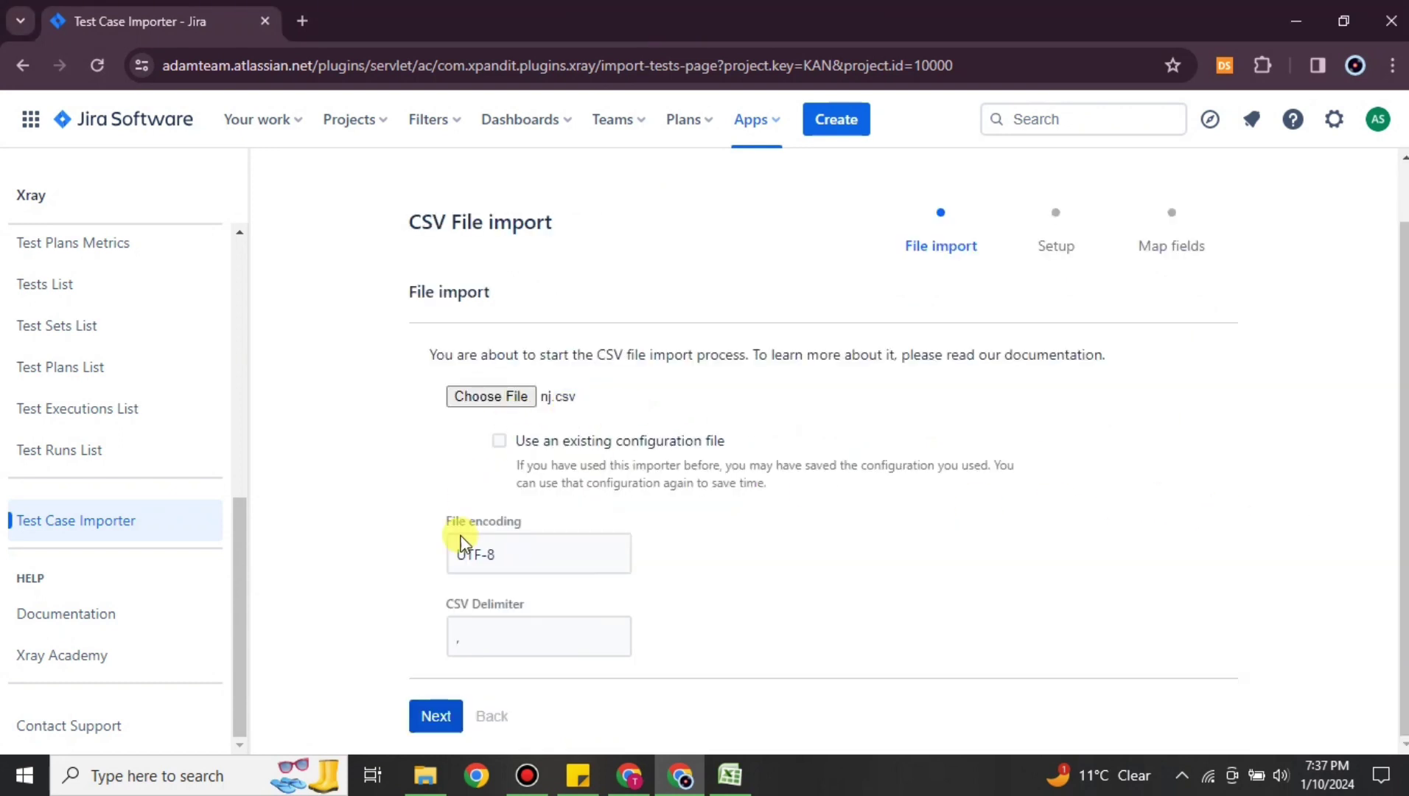
# Step: Set My Kanban Project as the import's target project and continue to Map fields
pyautogui.click(429, 713)
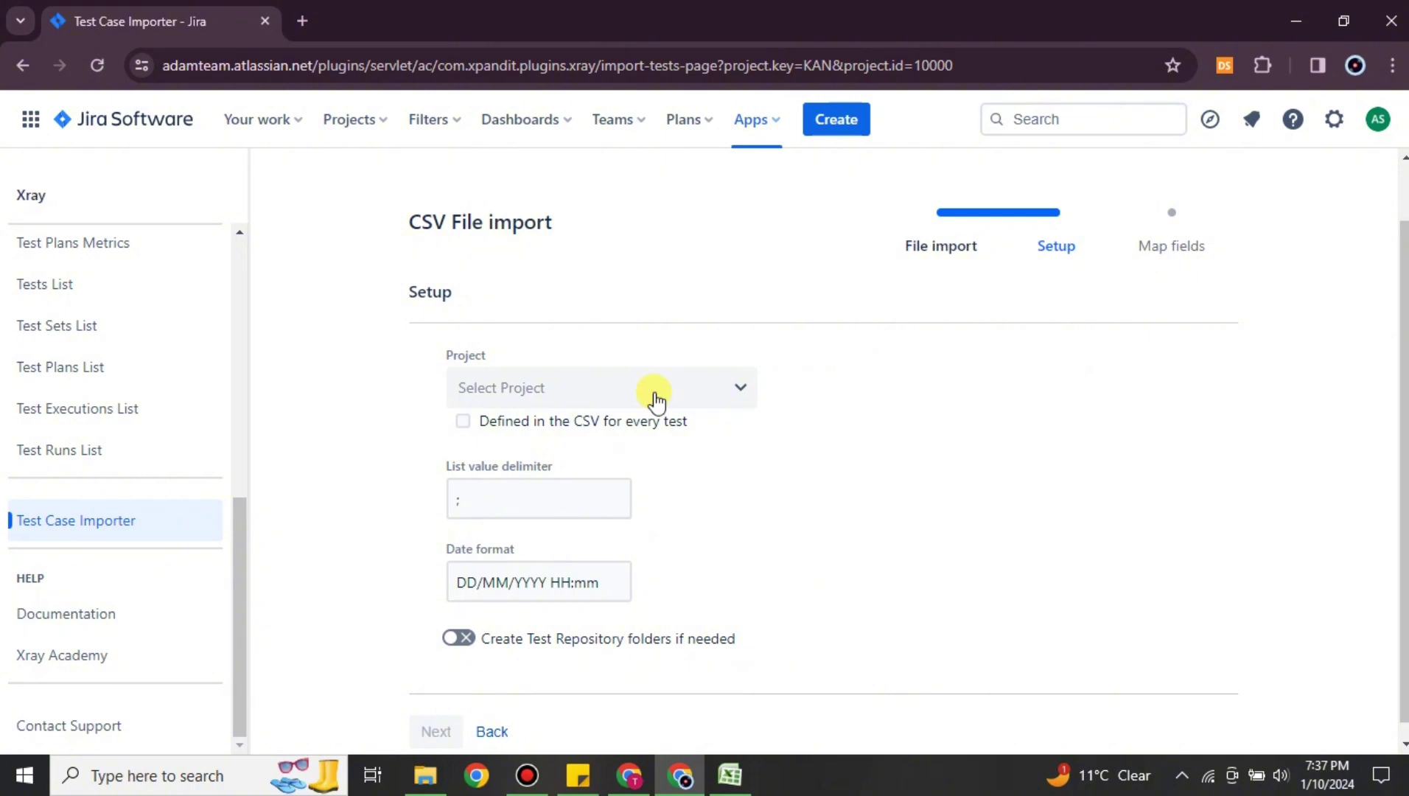
pyautogui.click(723, 387)
pyautogui.click(932, 381)
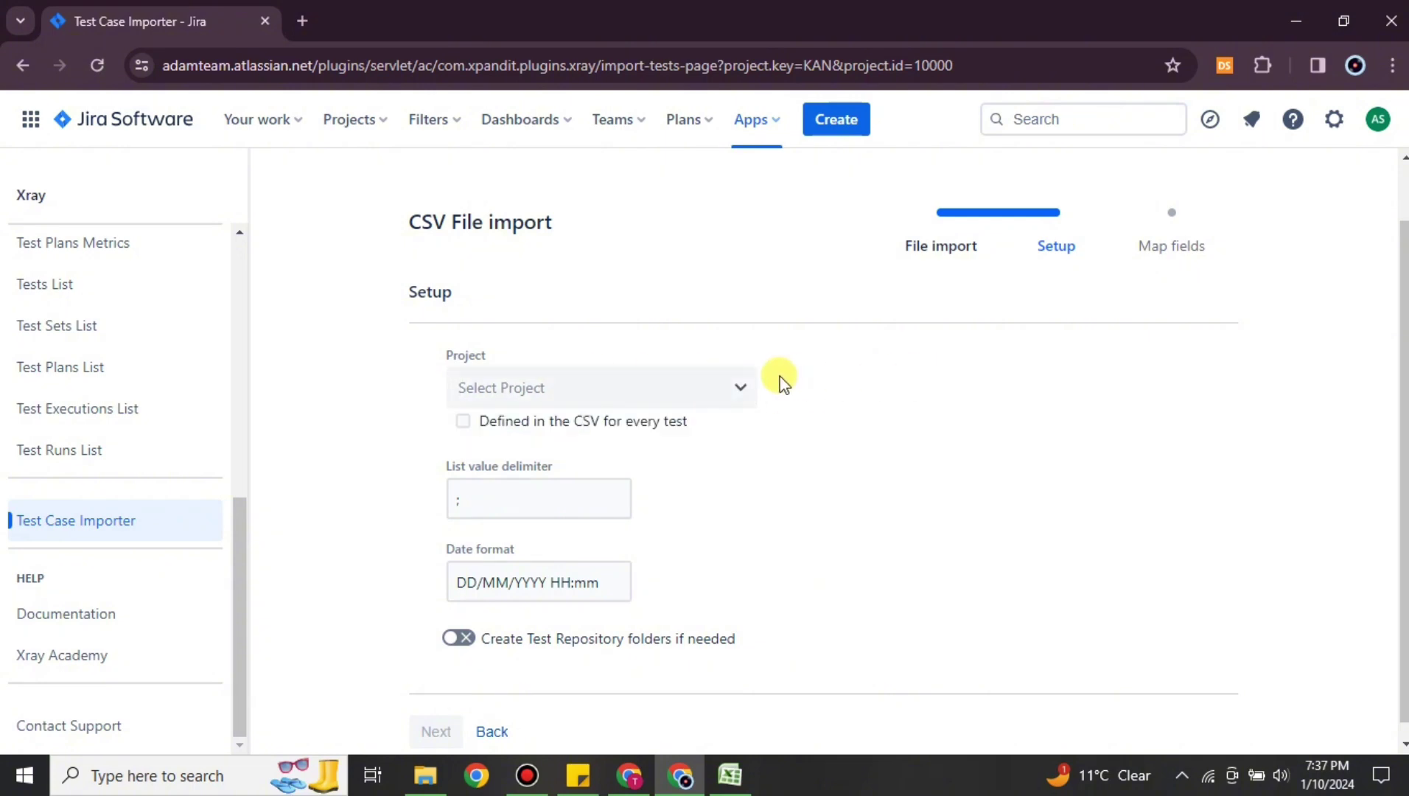
pyautogui.click(740, 390)
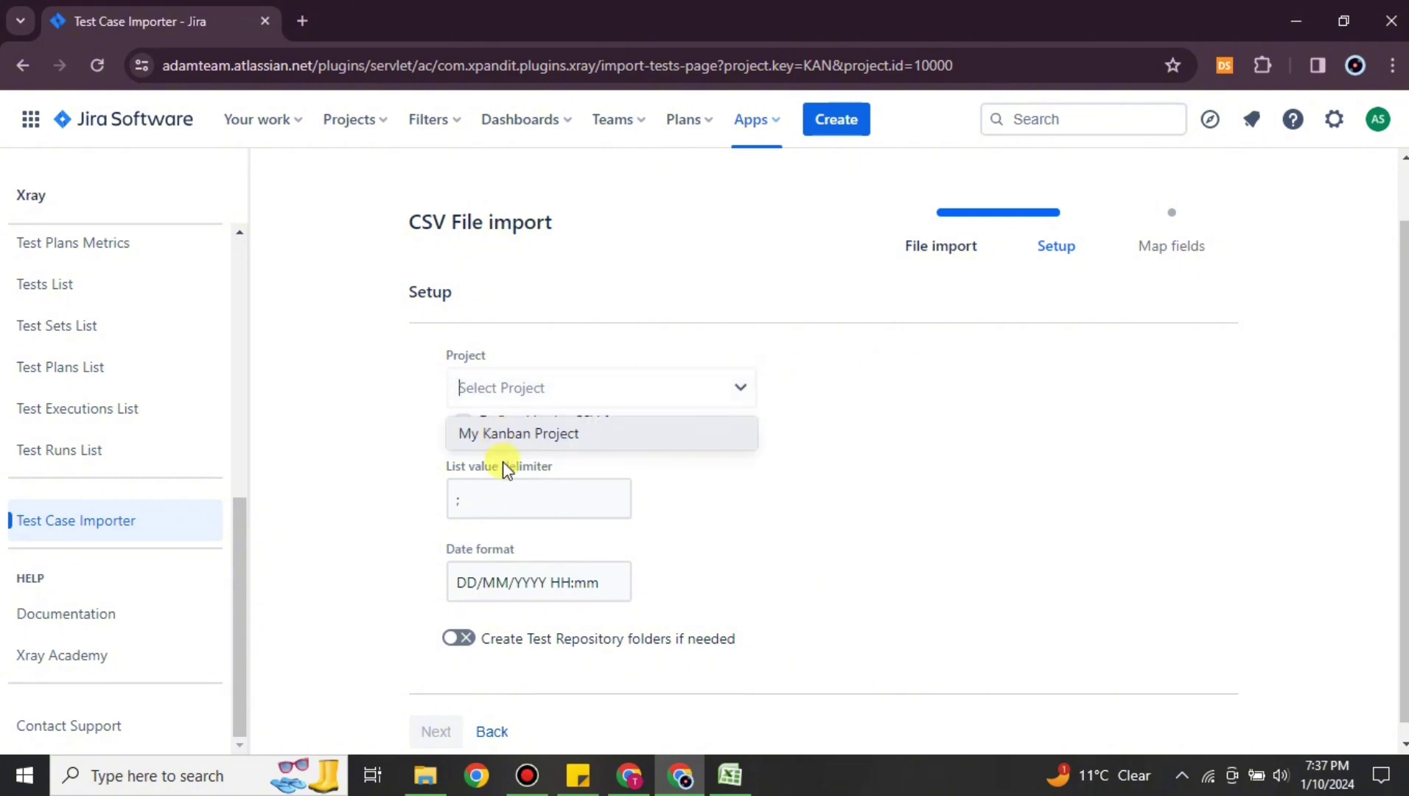
pyautogui.click(589, 436)
pyautogui.click(439, 729)
# Step: Open the Jira Field choices for the TEST ID row and scroll to find Issue ID
pyautogui.scroll(-1, 611, 571)
pyautogui.scroll(-2, 610, 571)
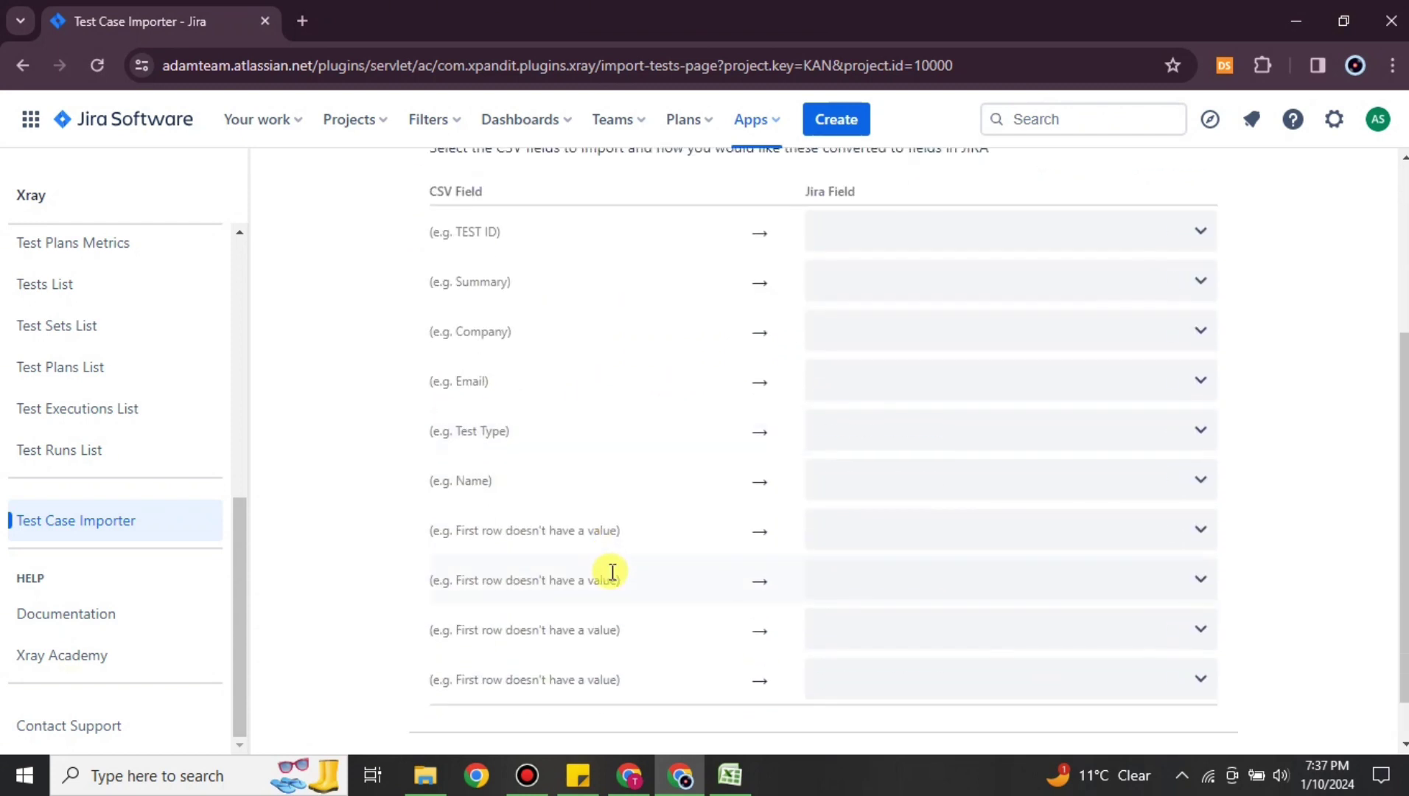
pyautogui.scroll(1, 610, 571)
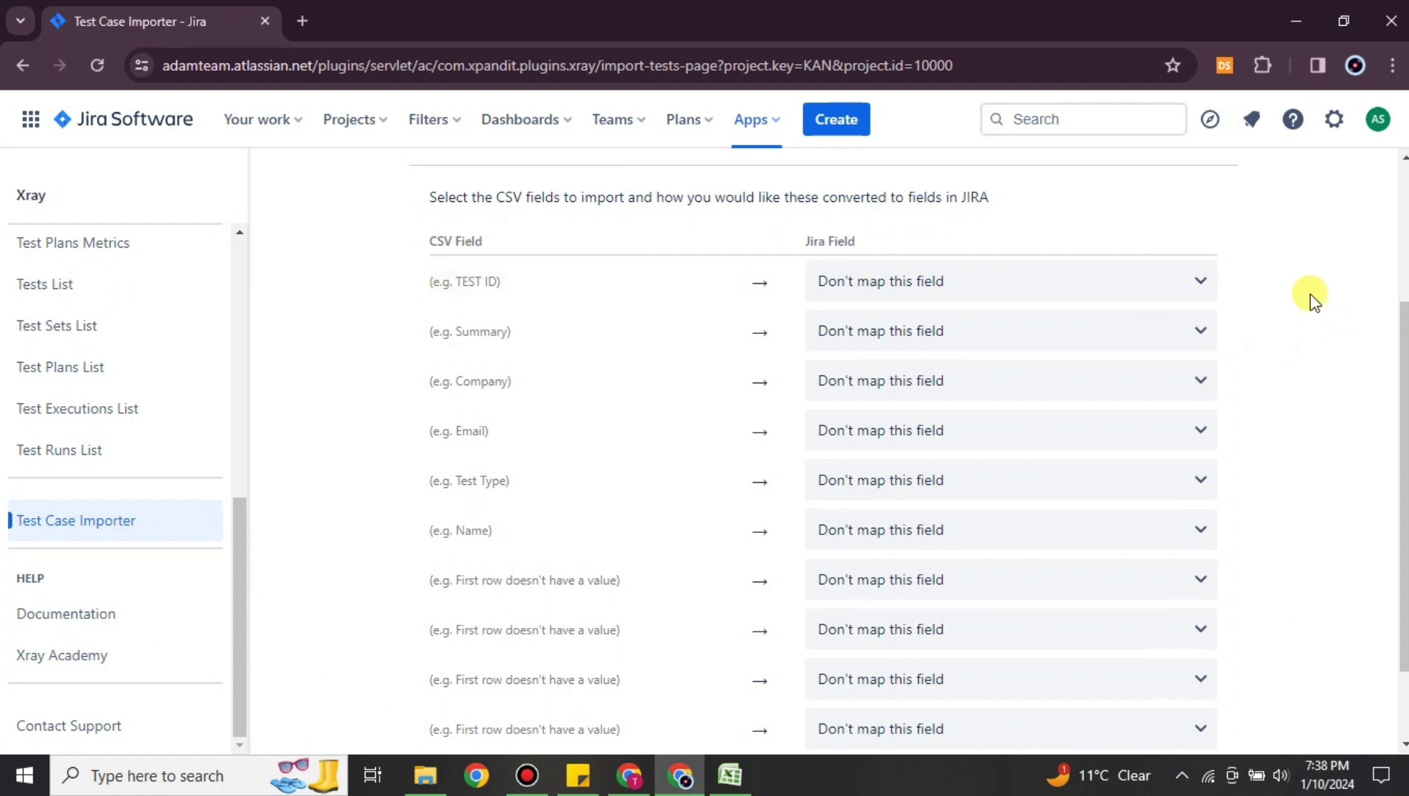
pyautogui.click(1198, 283)
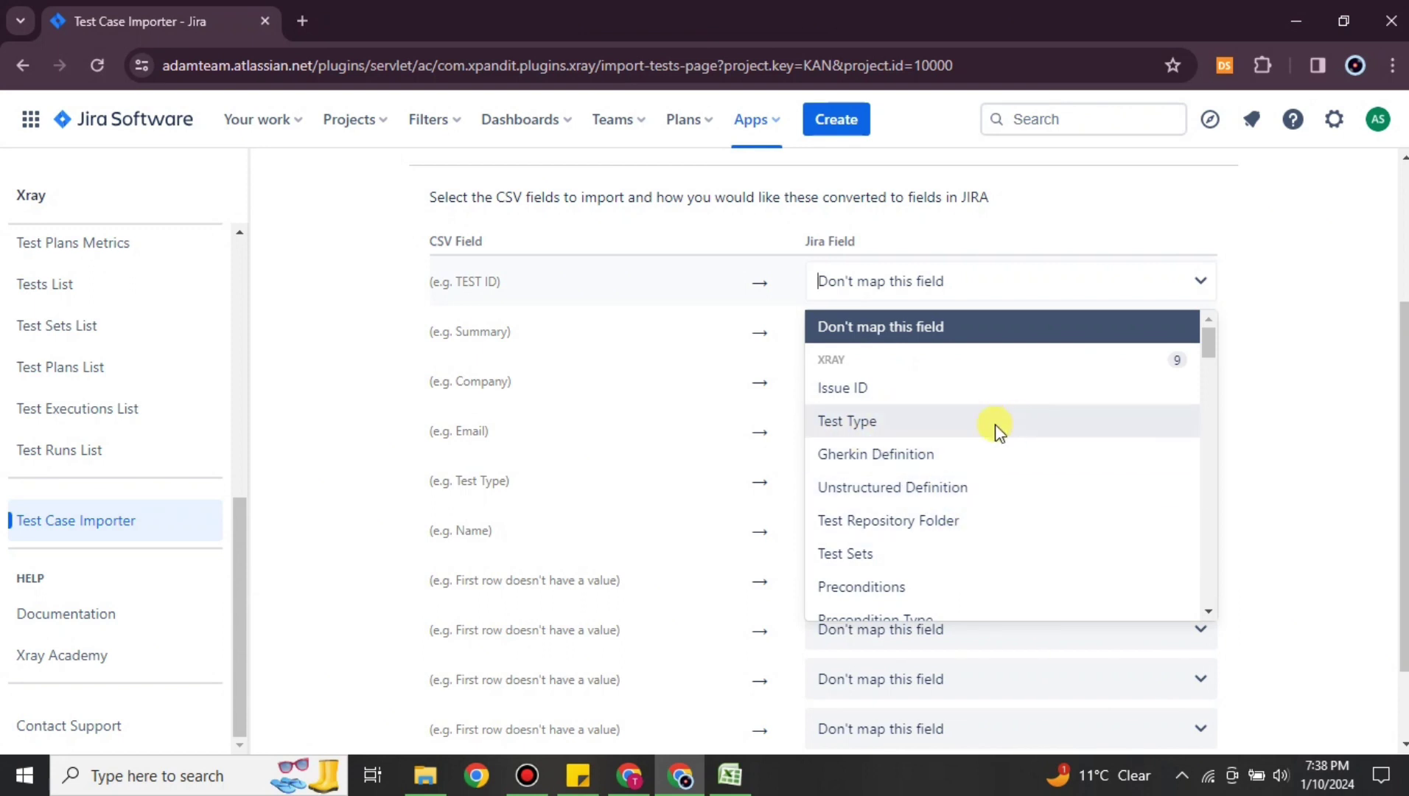
pyautogui.scroll(-6, 991, 536)
pyautogui.scroll(-7, 996, 538)
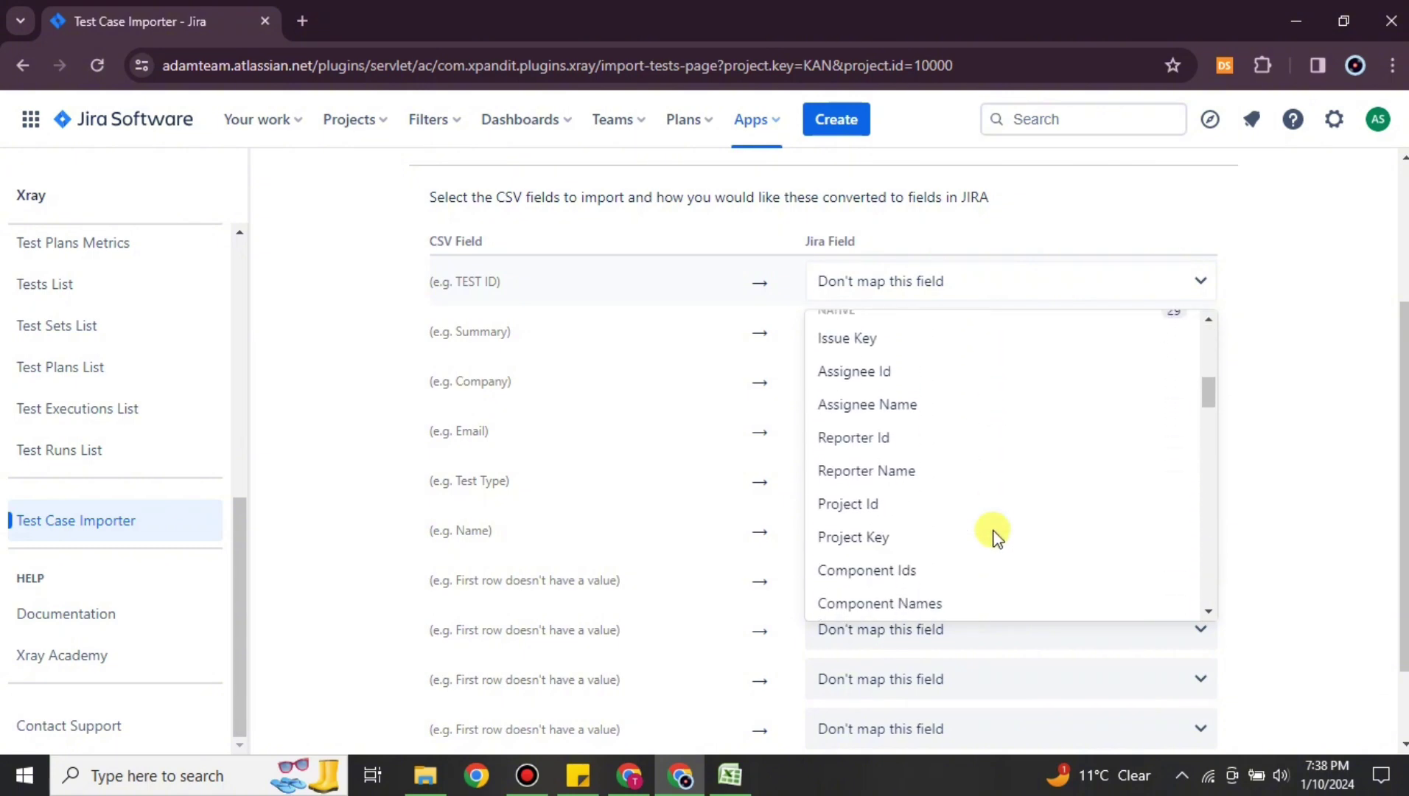
pyautogui.scroll(-2, 996, 538)
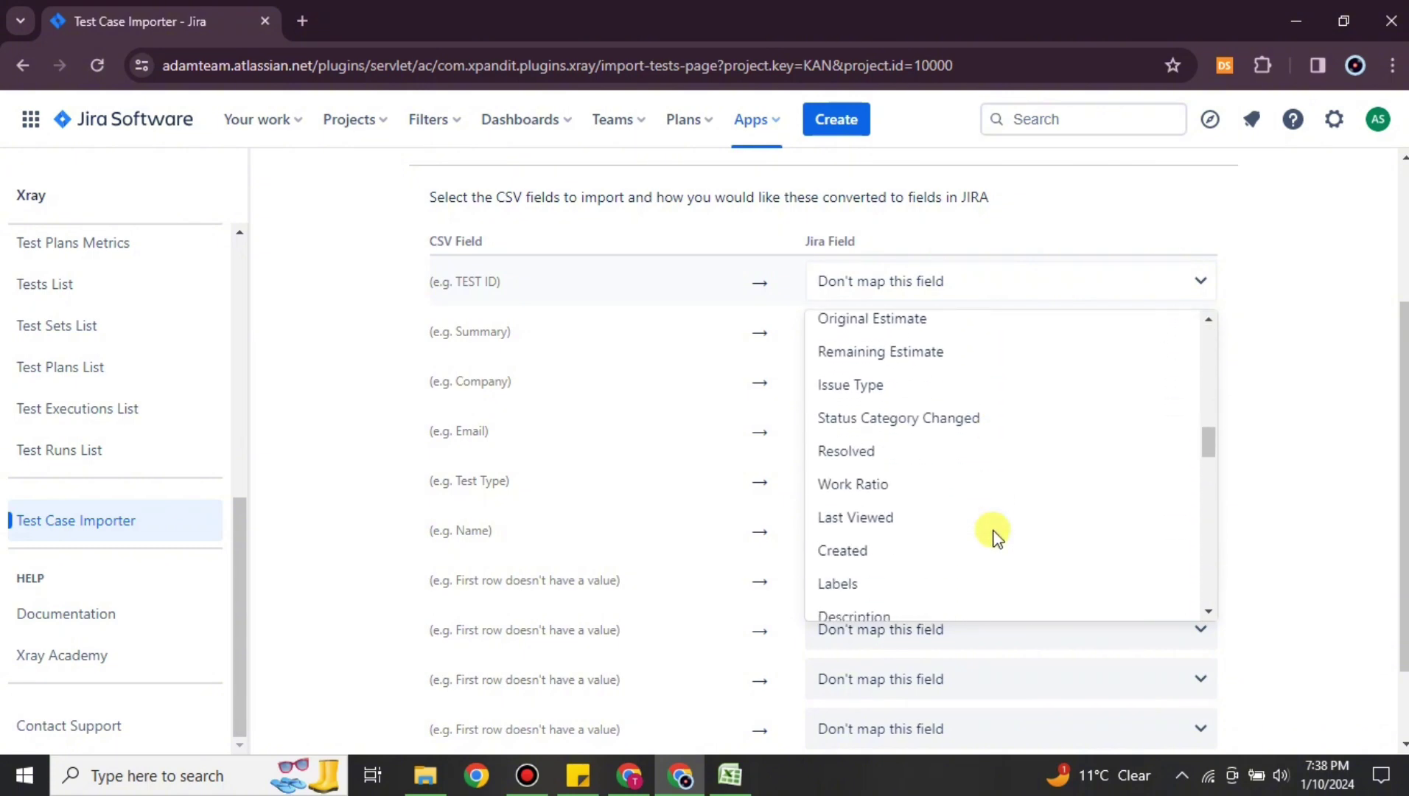
pyautogui.scroll(-5, 994, 534)
pyautogui.scroll(20, 987, 523)
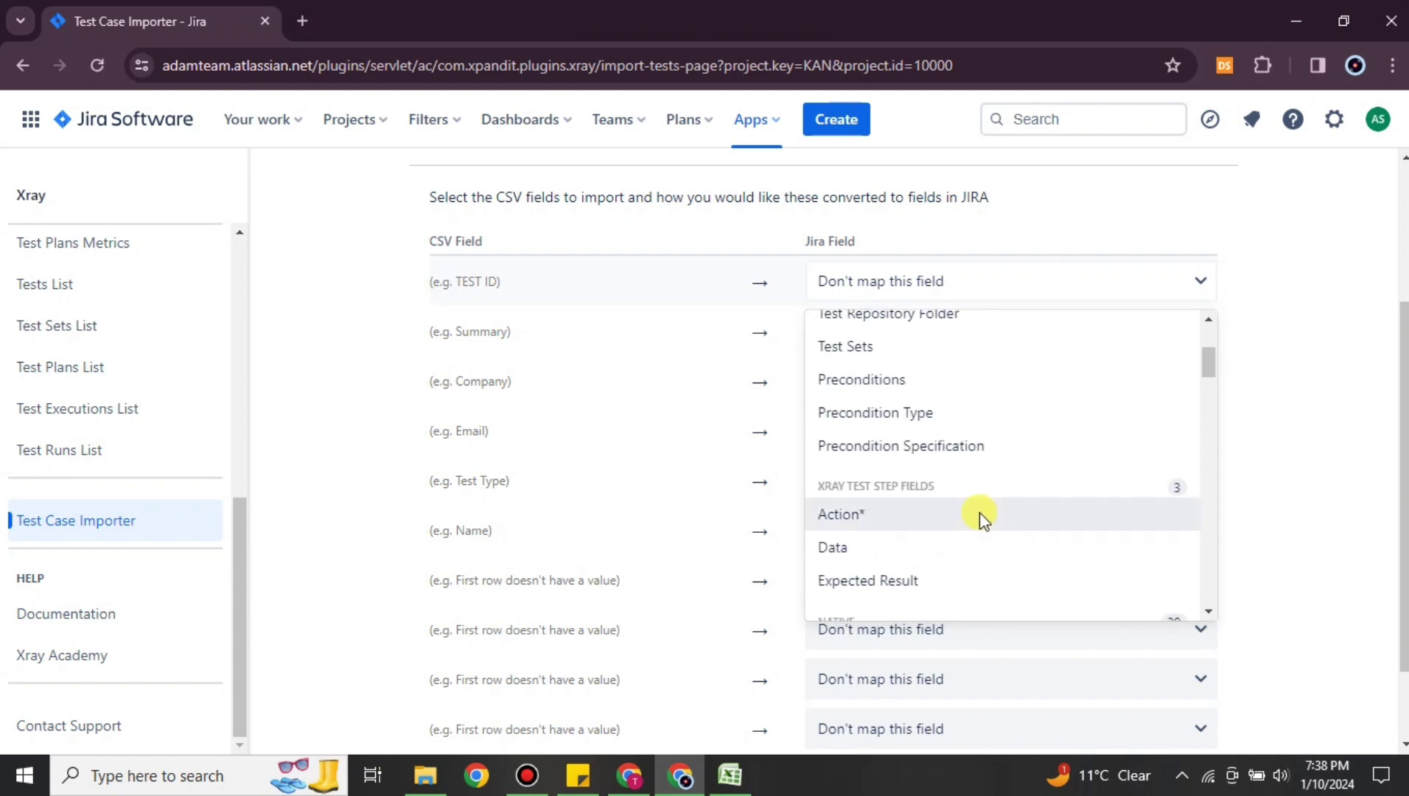
# Step: Map TEST ID to Issue ID, Summary to Summary and Company to Data
pyautogui.click(903, 389)
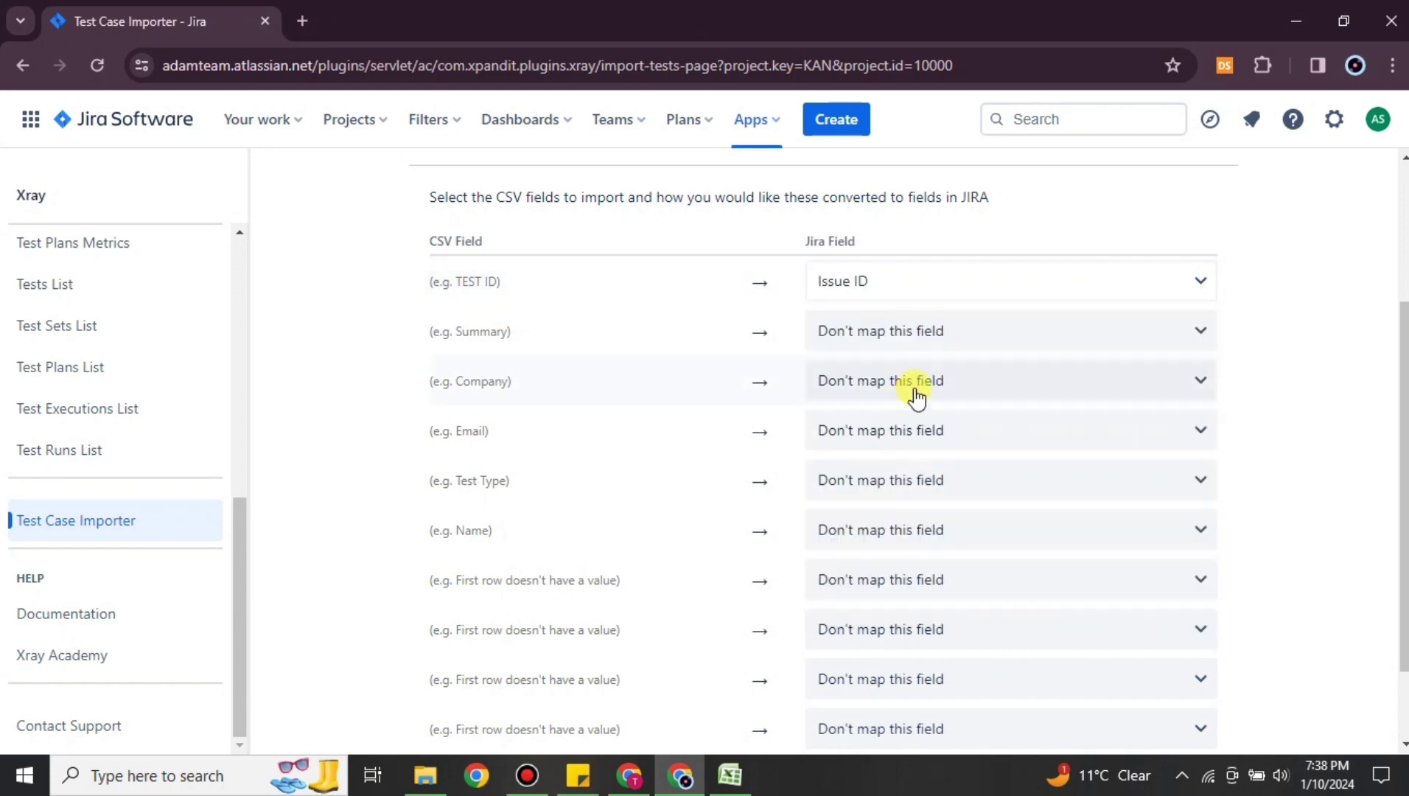
pyautogui.click(1182, 339)
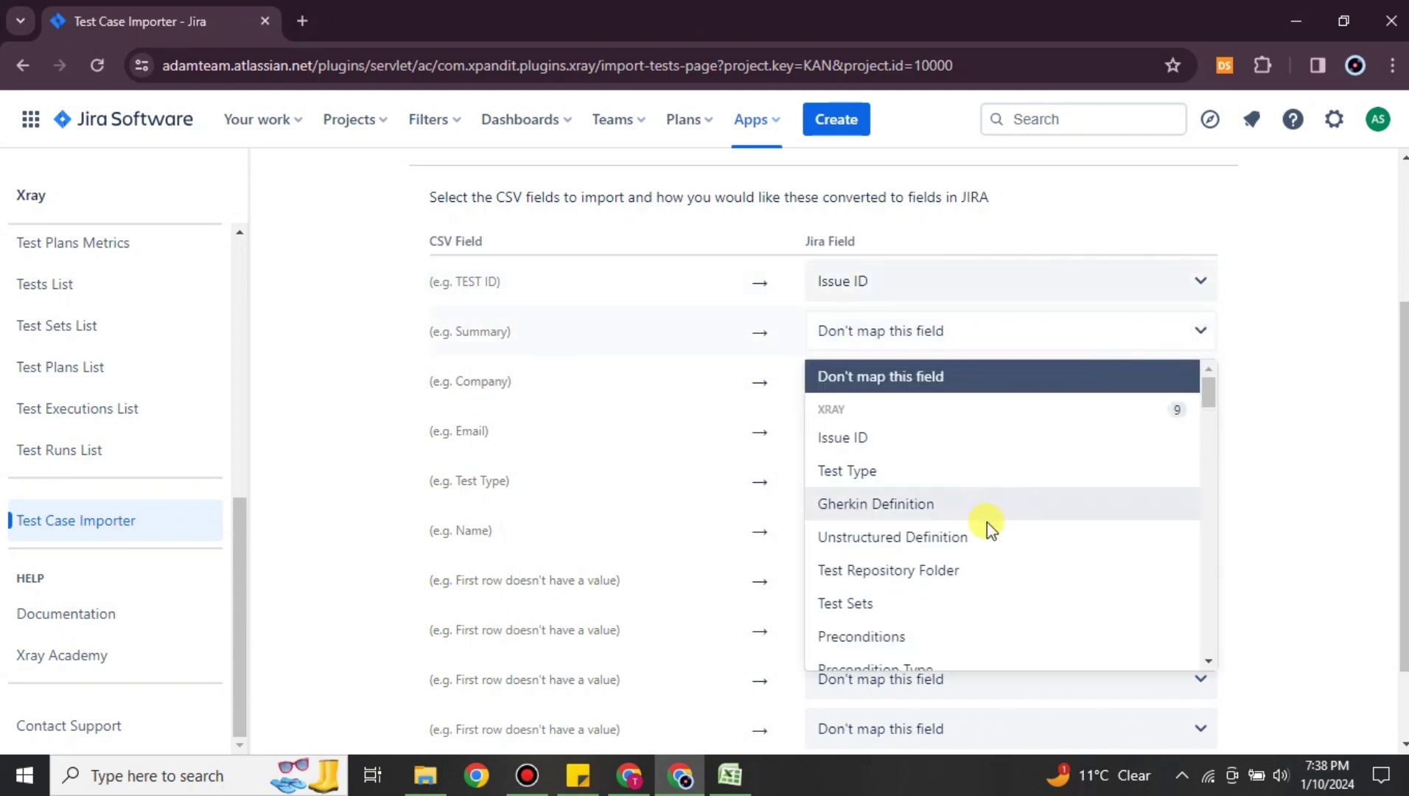
pyautogui.write('su')
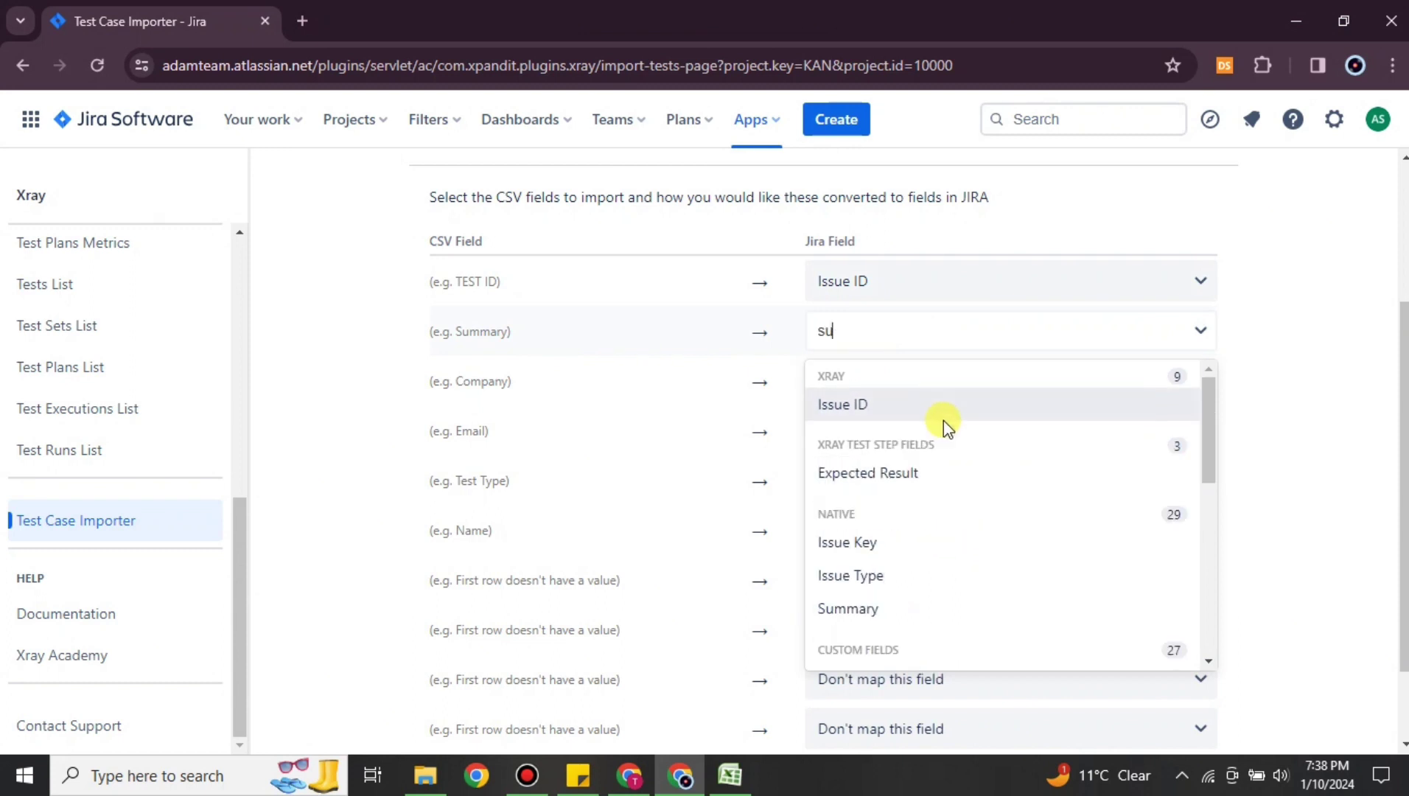
pyautogui.click(896, 610)
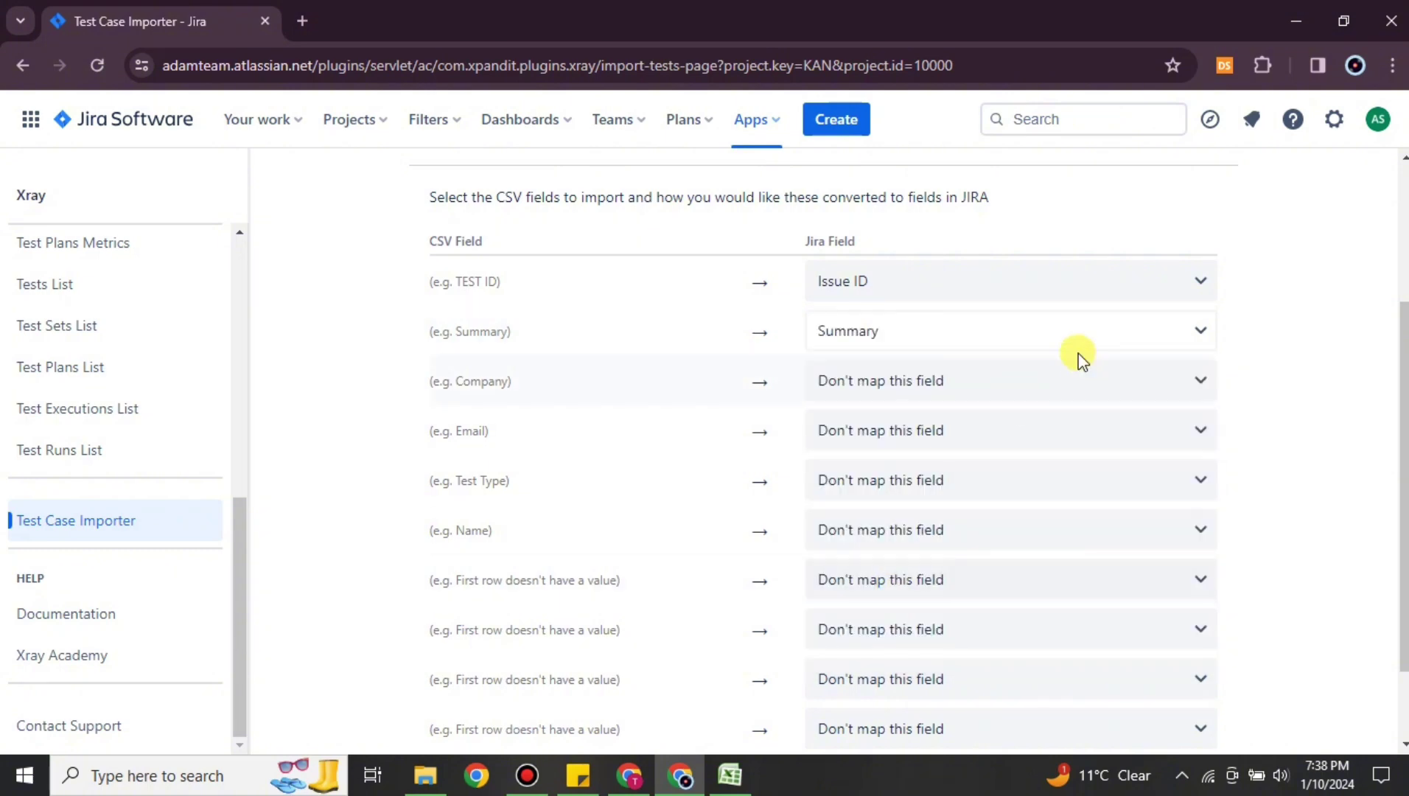
pyautogui.click(1186, 381)
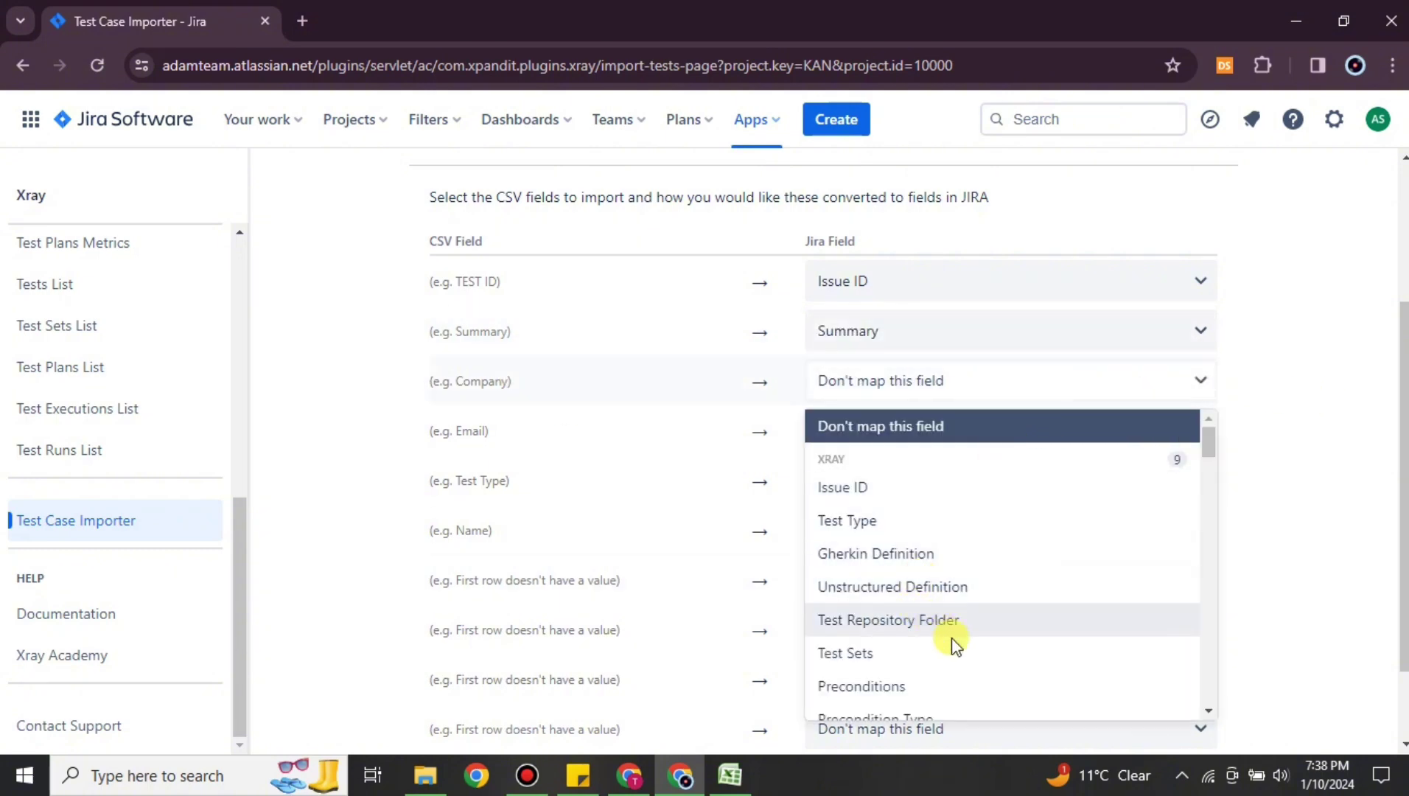
pyautogui.scroll(-1, 972, 613)
pyautogui.scroll(-5, 972, 617)
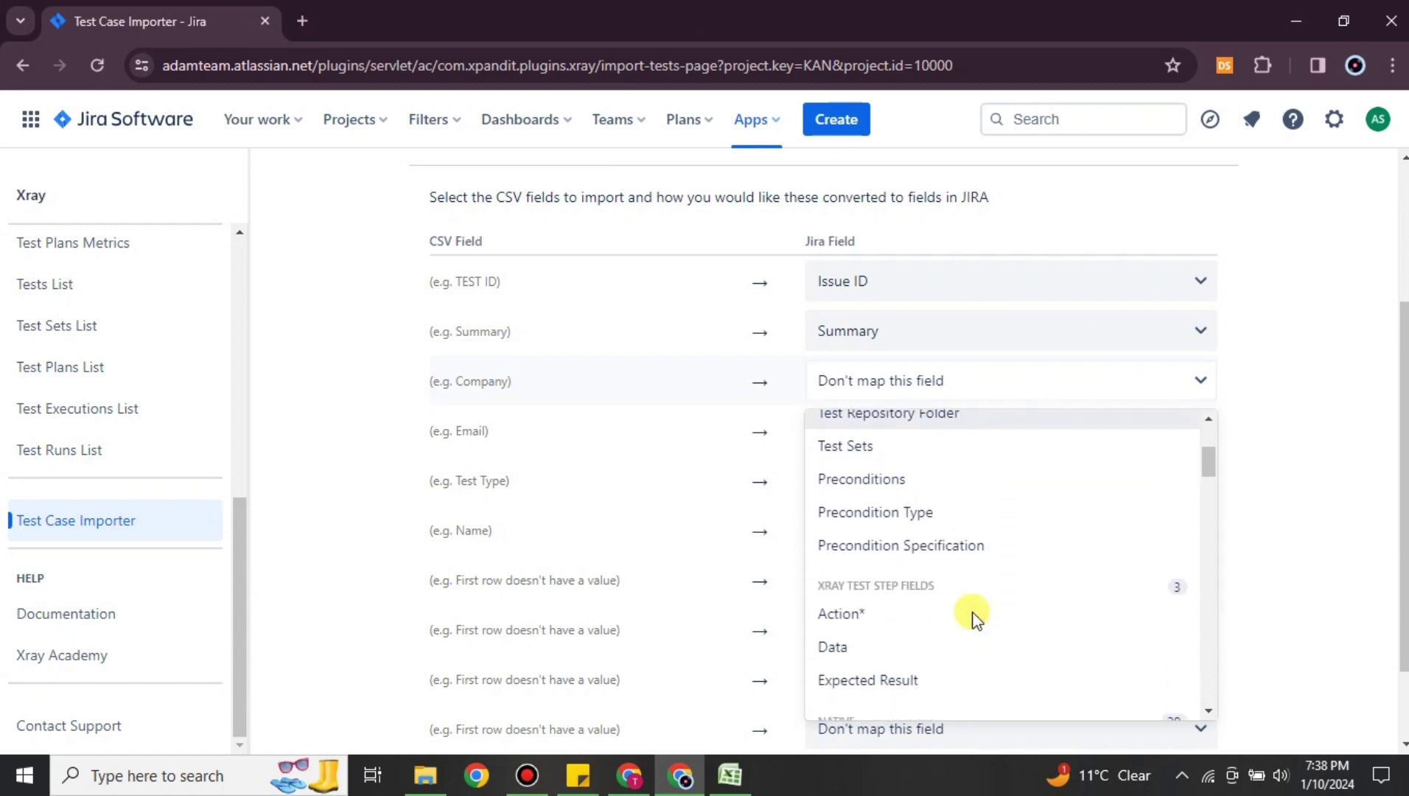
pyautogui.click(877, 440)
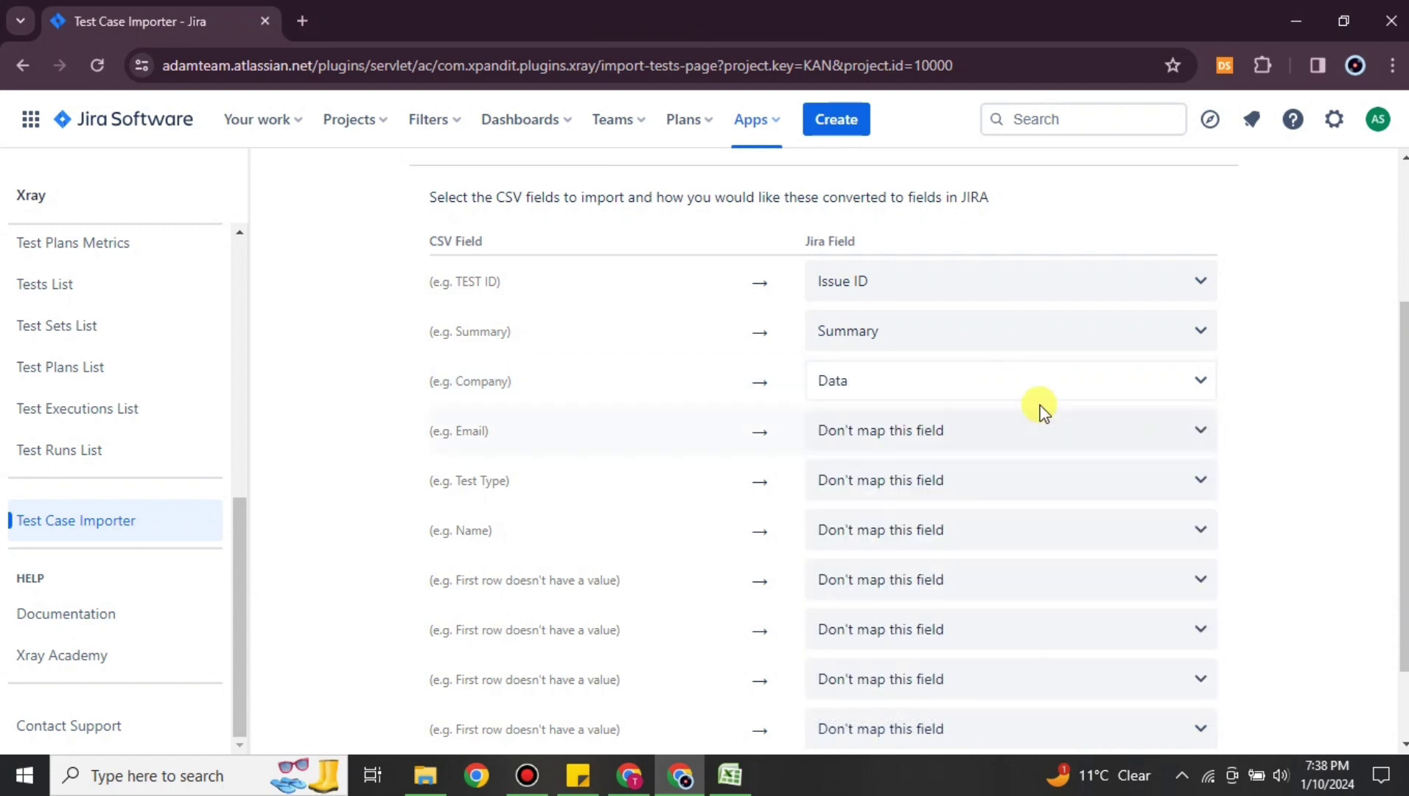
# Step: Map the Email column to Submitted forms and Test Type to Test Type
pyautogui.click(1174, 442)
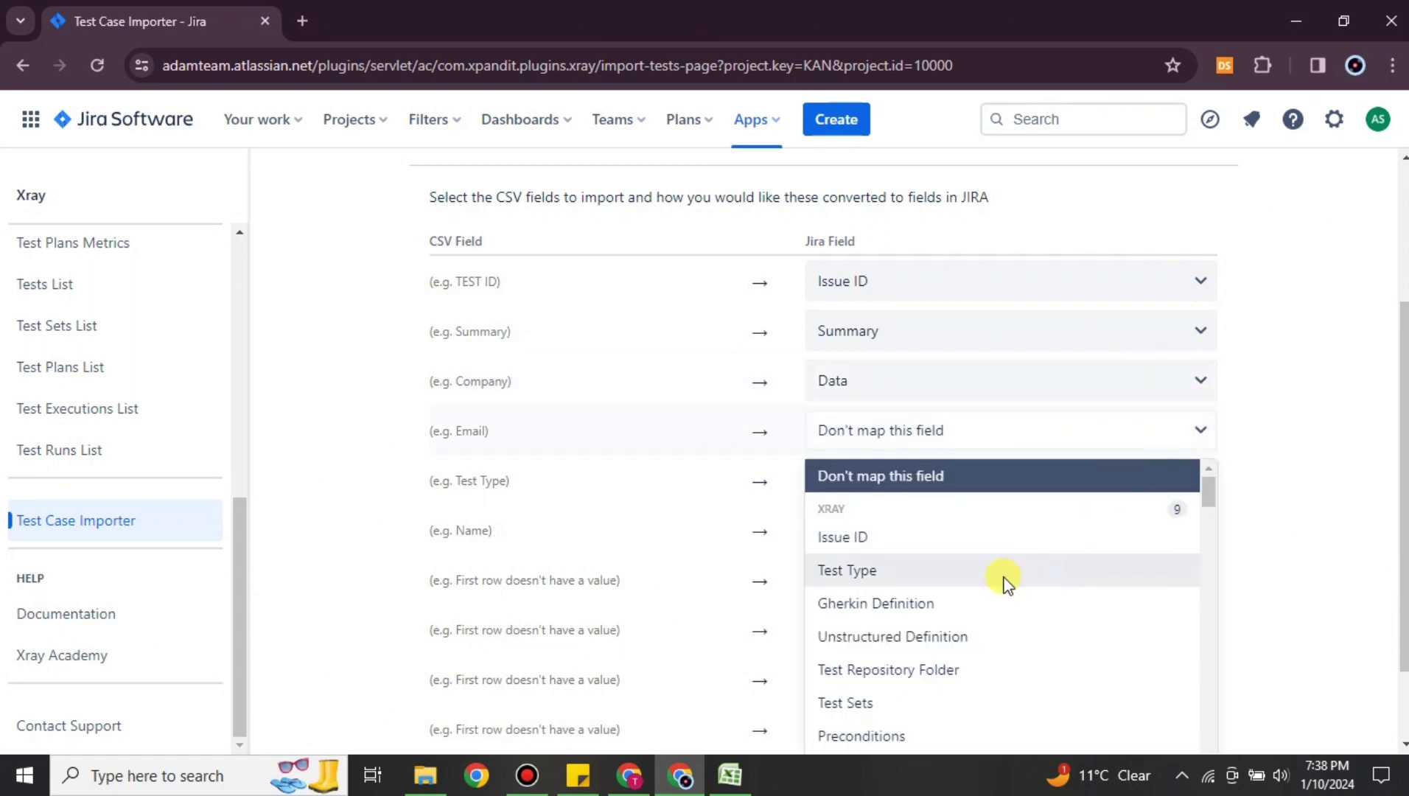
pyautogui.scroll(-6, 975, 585)
pyautogui.scroll(-6, 975, 586)
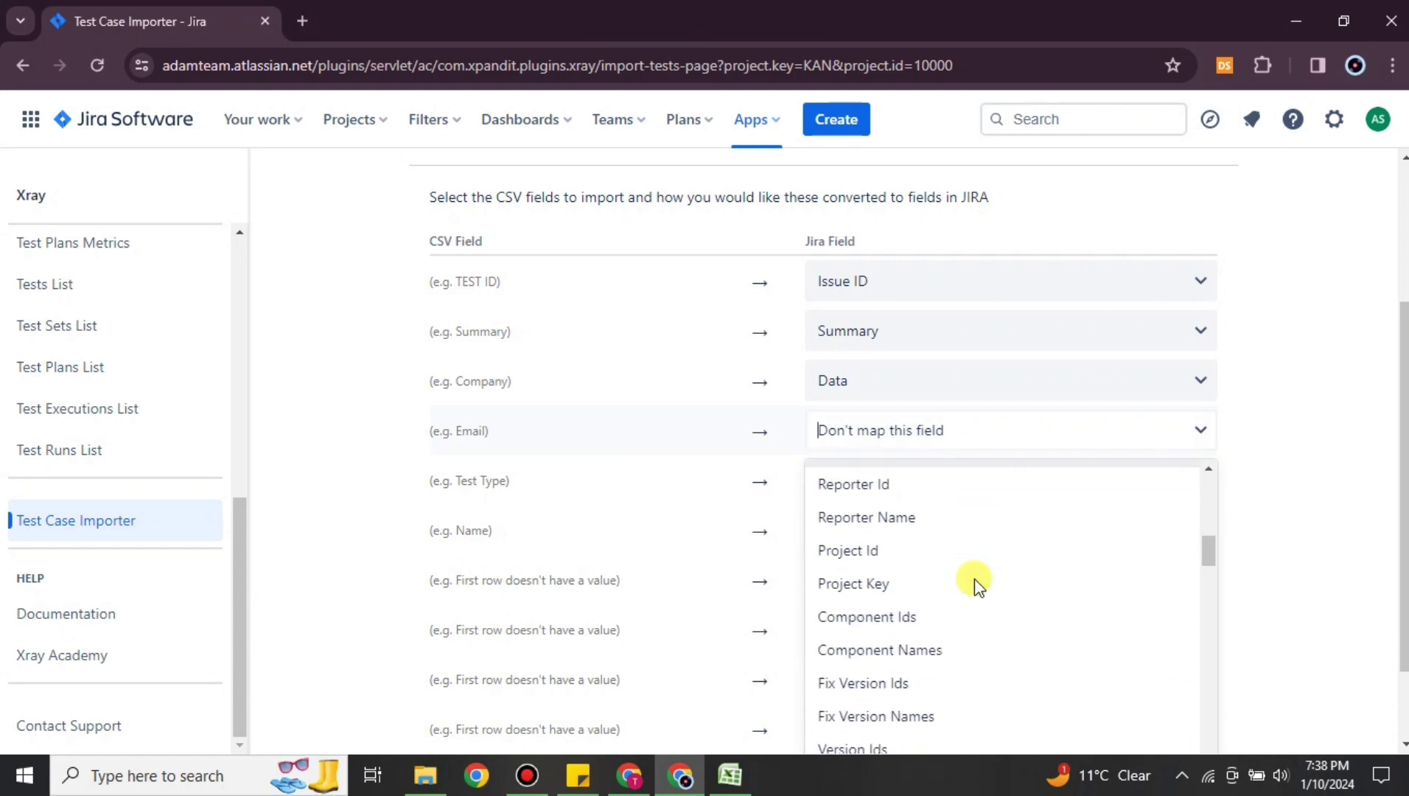
pyautogui.scroll(-2, 974, 579)
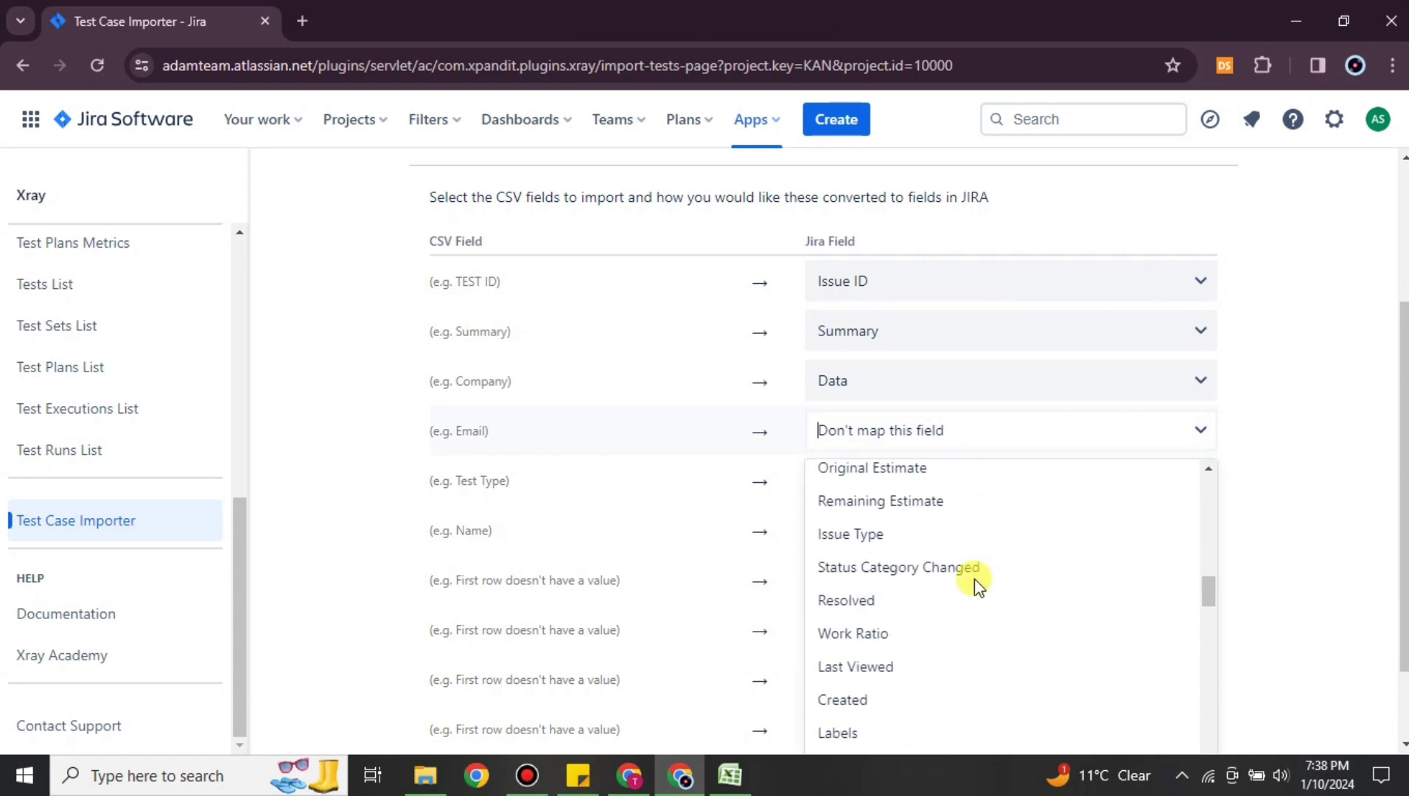
pyautogui.scroll(-2, 961, 558)
pyautogui.scroll(-3, 960, 561)
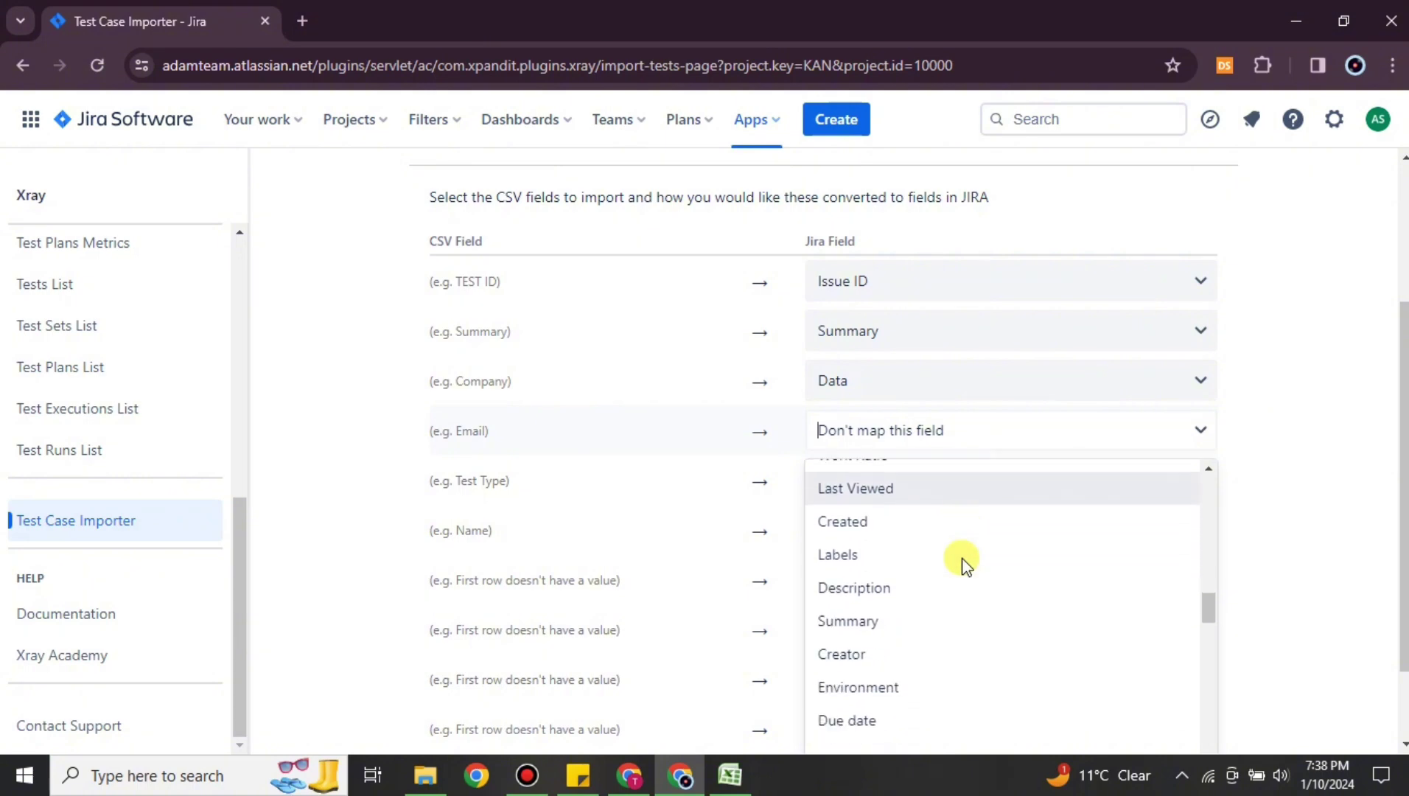
pyautogui.scroll(-5, 967, 562)
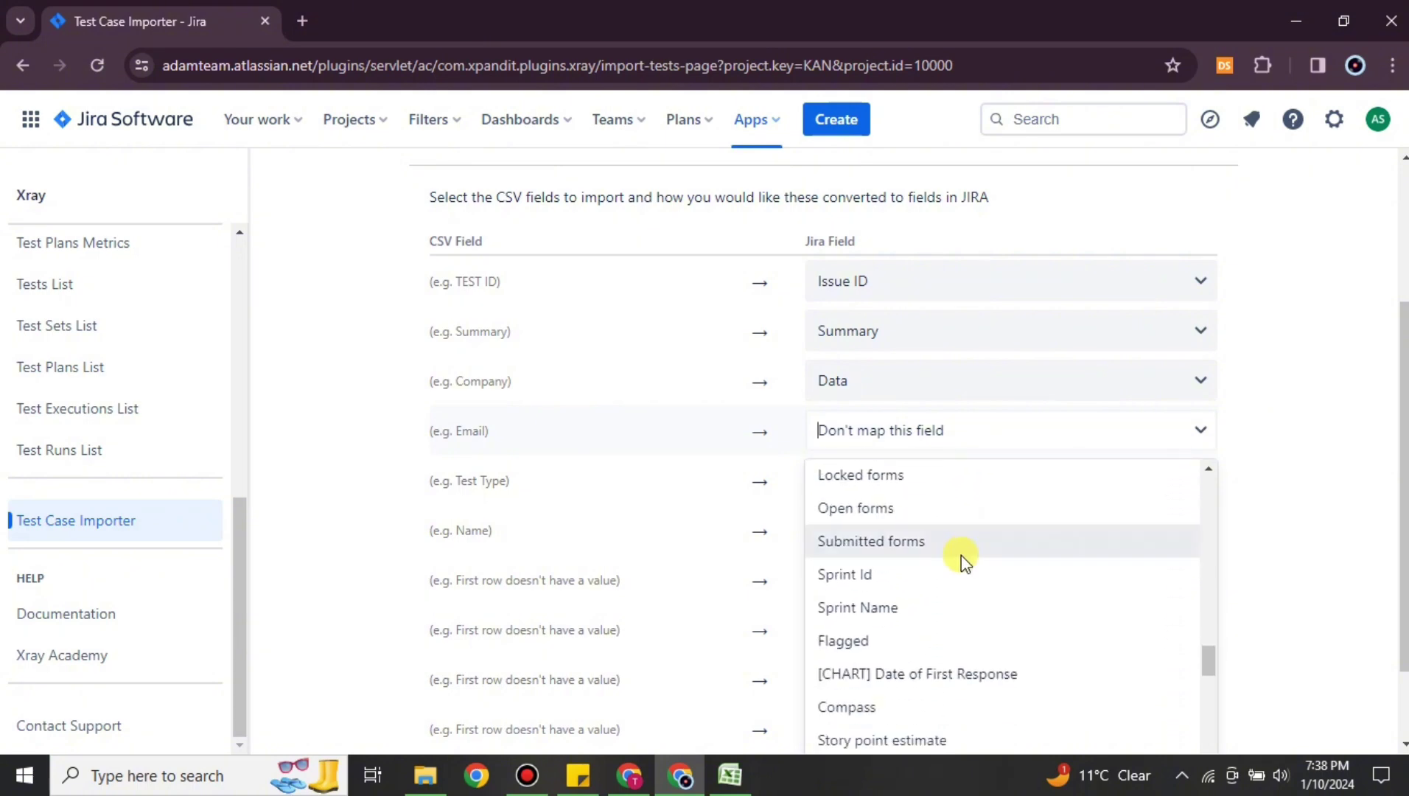
pyautogui.click(961, 549)
pyautogui.click(1175, 497)
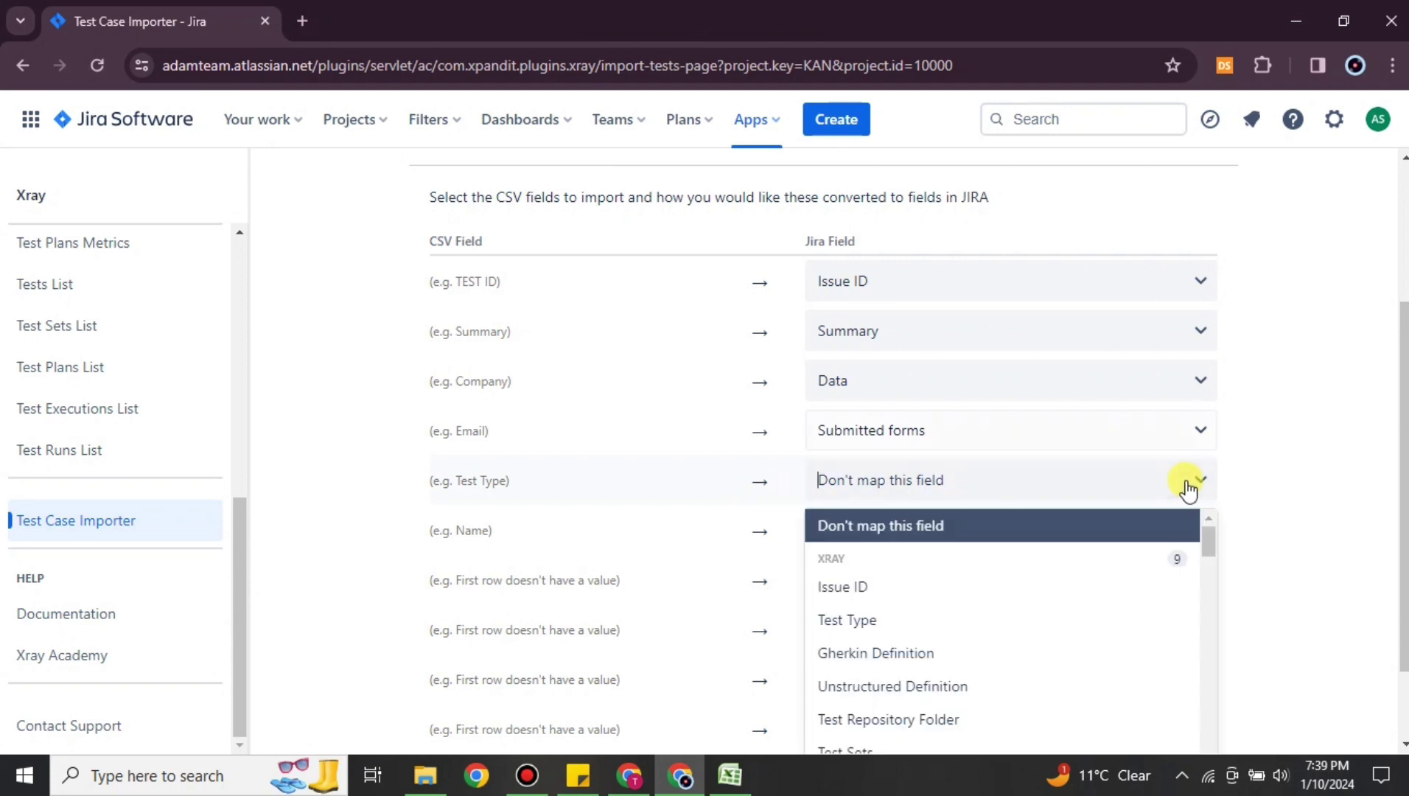
pyautogui.click(934, 618)
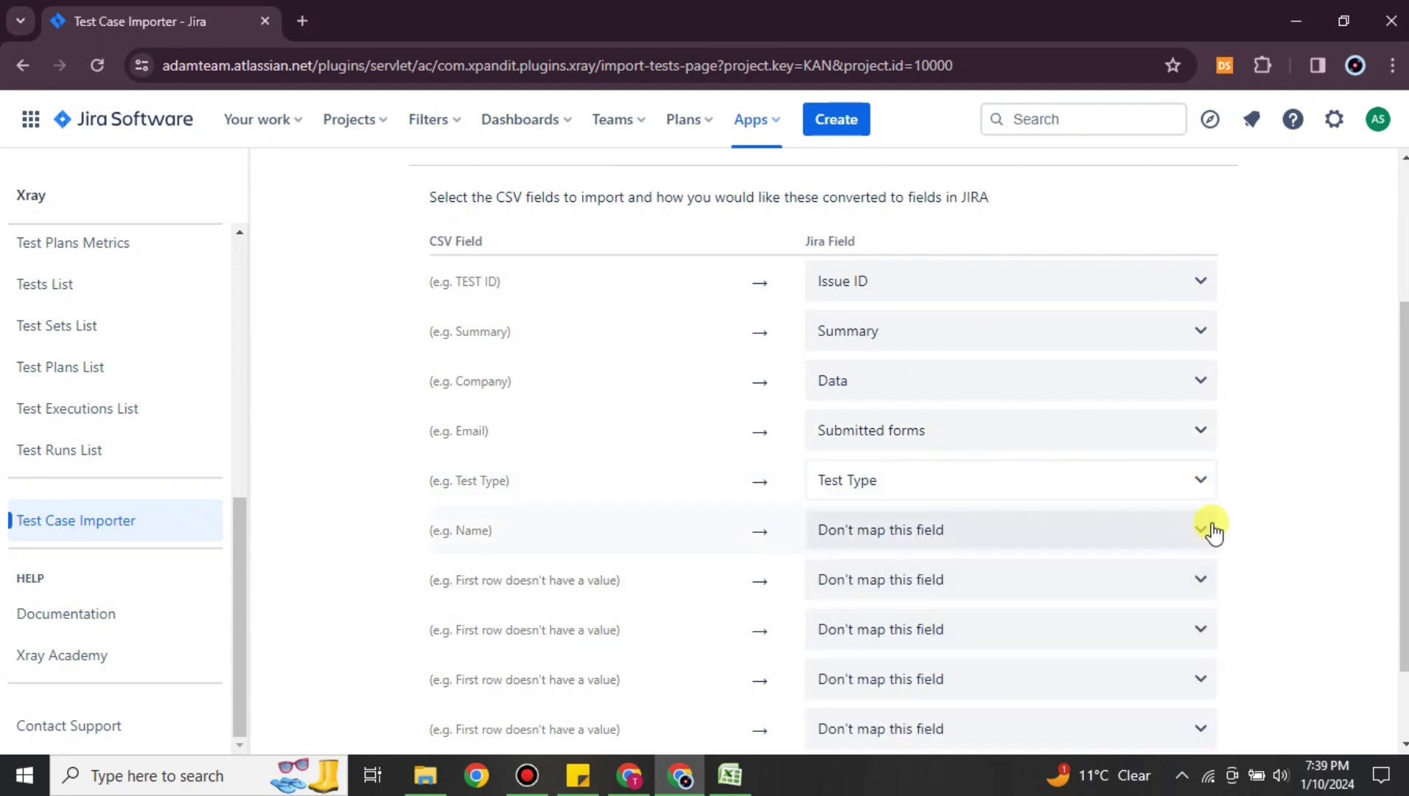
# Step: Begin the Xray CSV test import, leaving Name and the remaining columns as Don't map this field
pyautogui.scroll(-2, 816, 586)
pyautogui.click(472, 718)
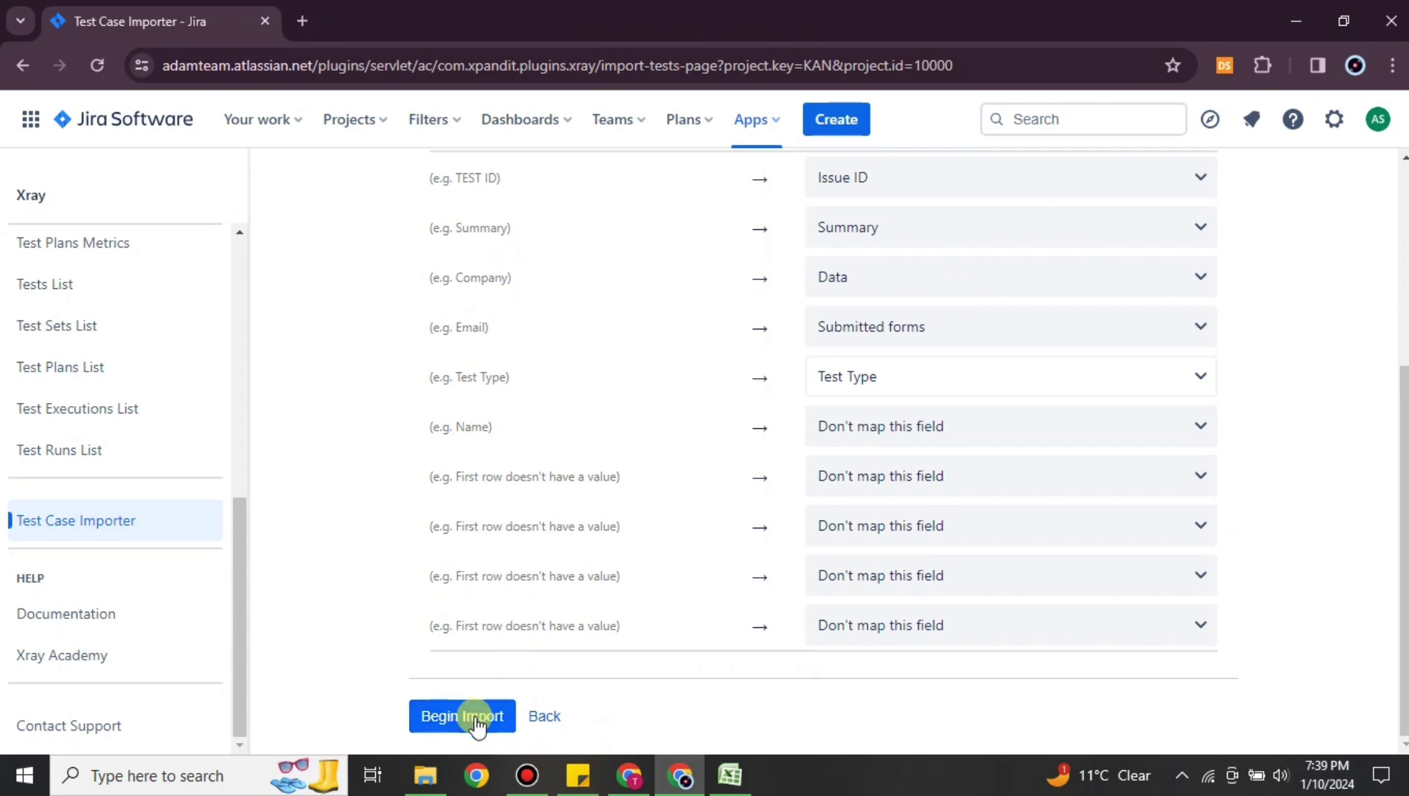